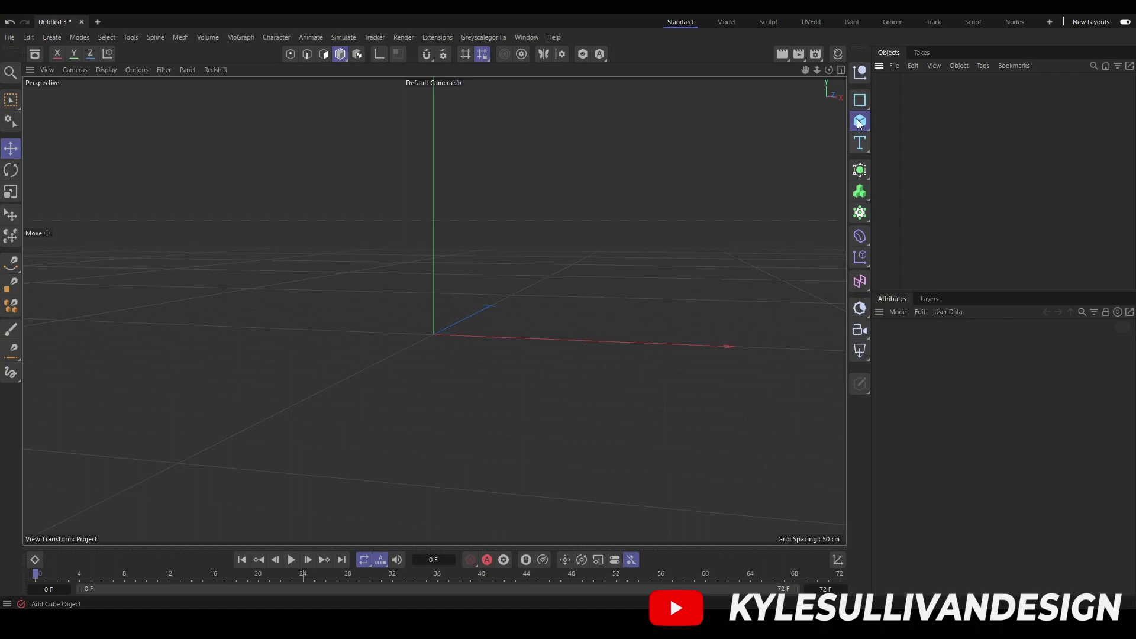
- Add an Icosahedron-type sphere with a raised segment count and set its Y scale to 2.33
{"action": "left_click_drag", "start_coordinate": [860, 123], "coordinate": [981, 184]}
{"action": "left_click", "coordinate": [981, 184]}
{"action": "left_click", "coordinate": [1013, 395]}
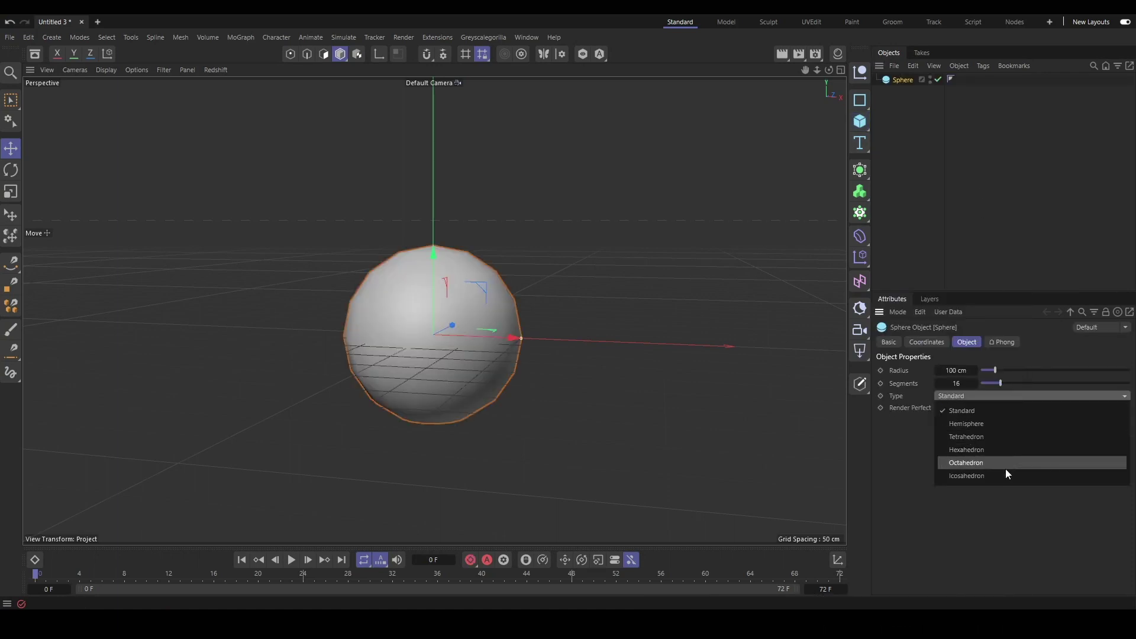
{"action": "left_click", "coordinate": [1006, 474]}
{"action": "left_click_drag", "start_coordinate": [1000, 383], "coordinate": [1112, 397]}
{"action": "left_click", "coordinate": [926, 342]}
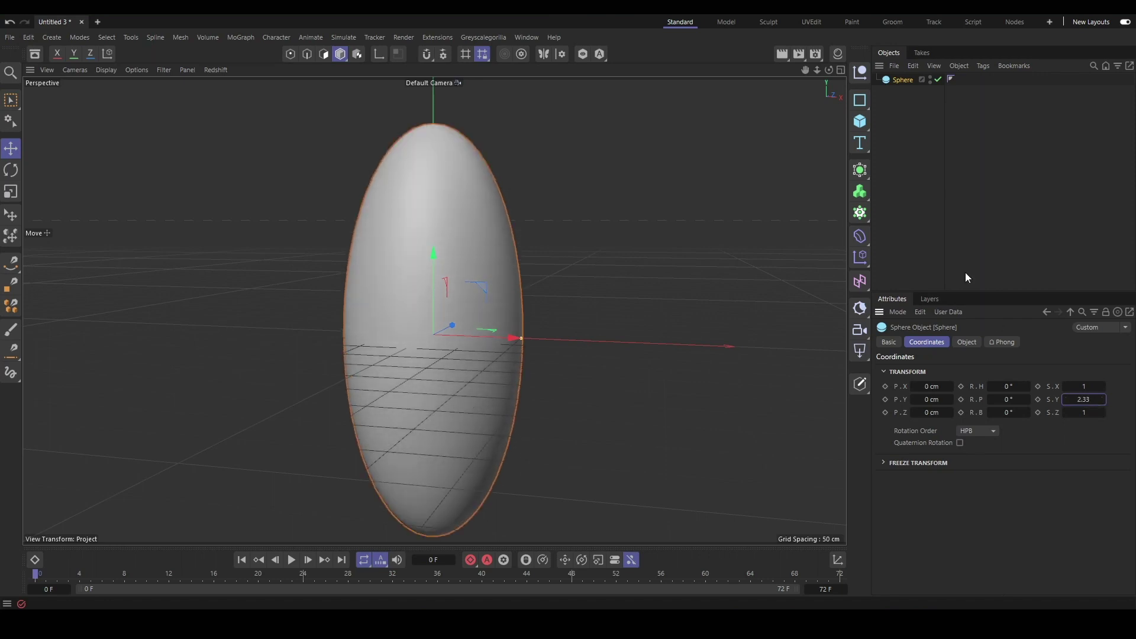
- Add a Displacer deformer under the sphere and load a Noise shader as its shading source
{"action": "left_click_drag", "start_coordinate": [860, 308], "coordinate": [904, 311]}
{"action": "left_click", "coordinate": [933, 540]}
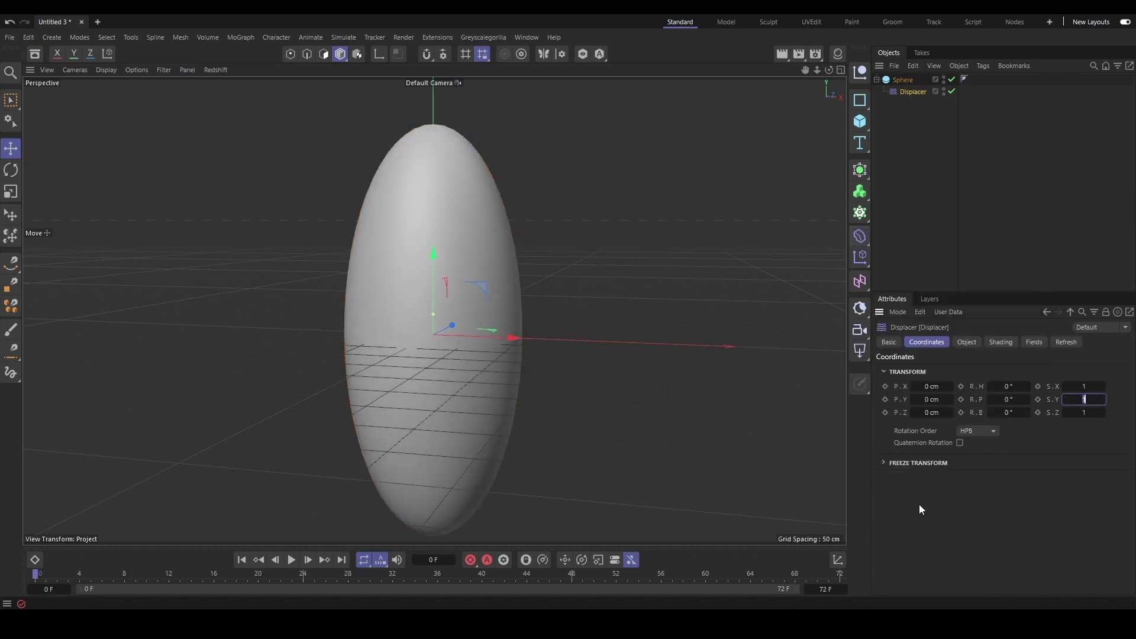
{"action": "left_click", "coordinate": [1001, 342]}
{"action": "left_click", "coordinate": [922, 381]}
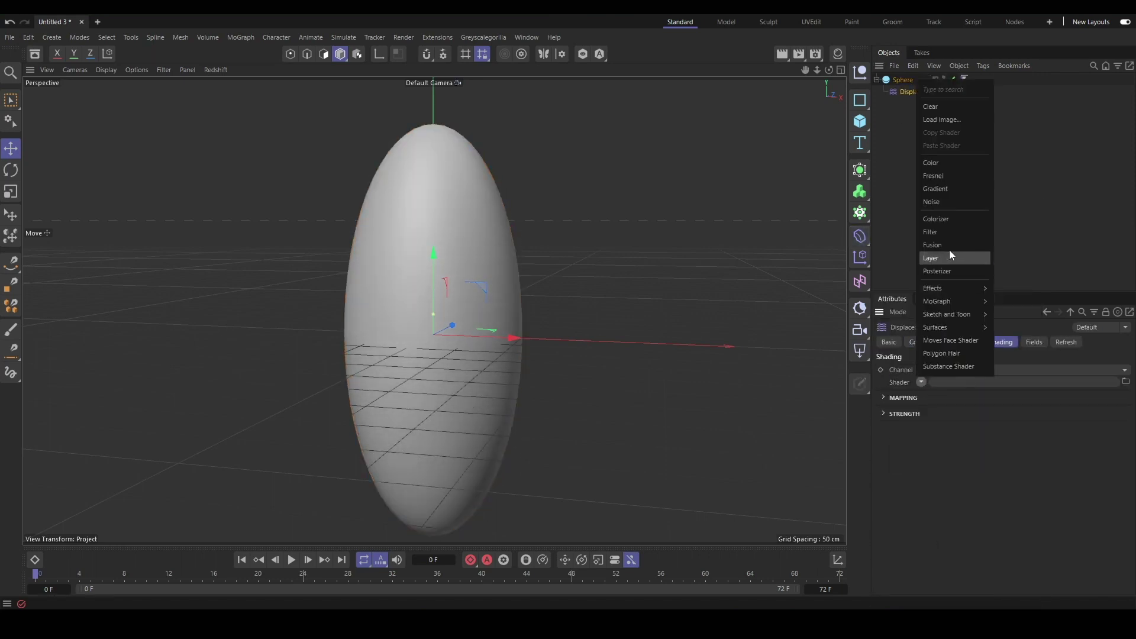
{"action": "left_click", "coordinate": [945, 203]}
- Set the Displacer's noise type to Voronoi 2 with a global scale of 205 %
{"action": "left_click", "coordinate": [936, 402]}
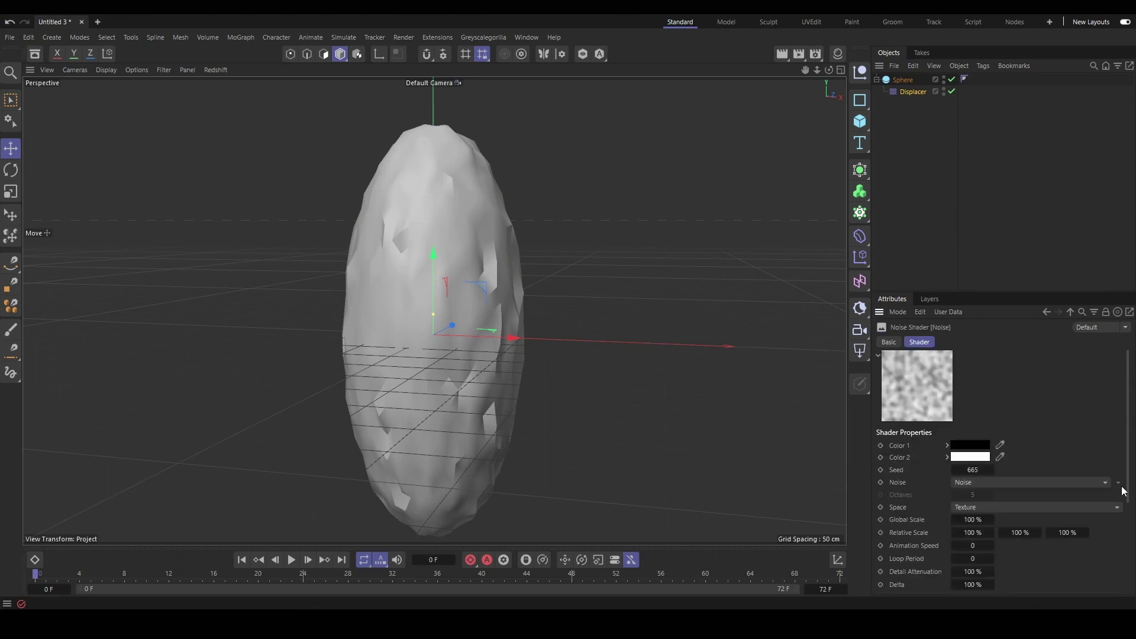
{"action": "left_click", "coordinate": [1099, 481]}
{"action": "left_click", "coordinate": [1030, 431]}
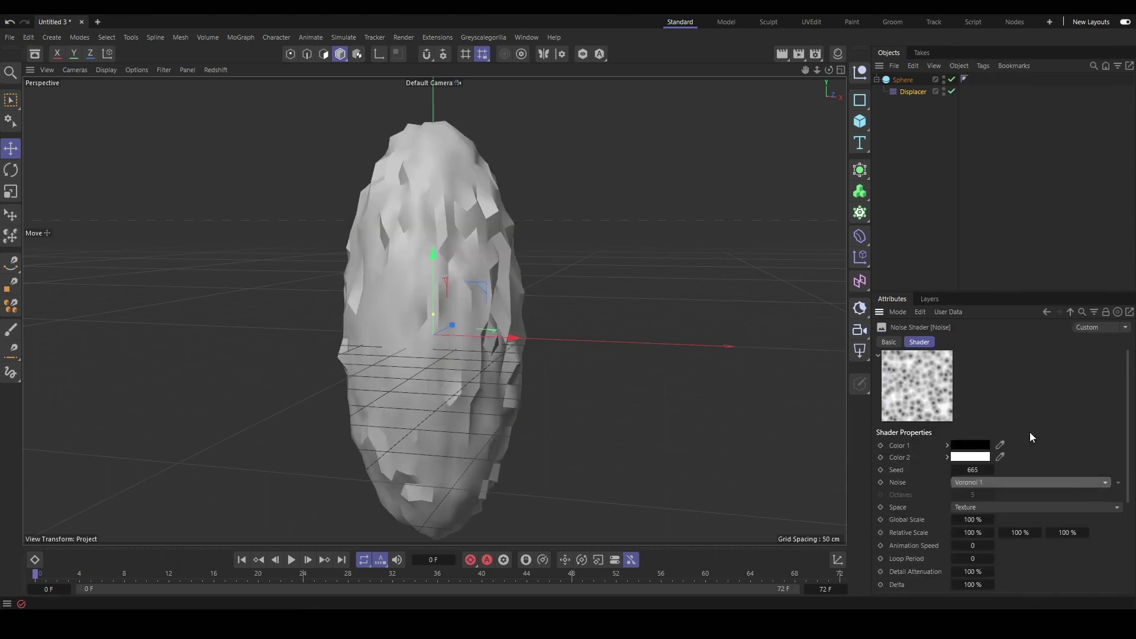
{"action": "left_click", "coordinate": [1006, 481]}
{"action": "left_click", "coordinate": [993, 443]}
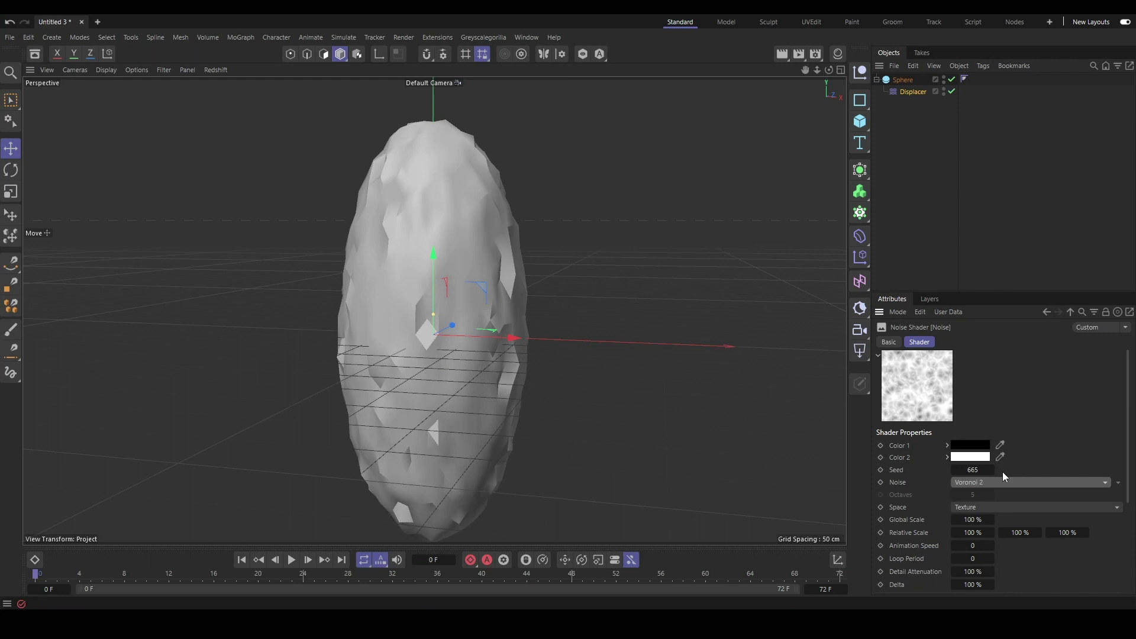
{"action": "left_click_drag", "start_coordinate": [989, 520], "coordinate": [1042, 520]}
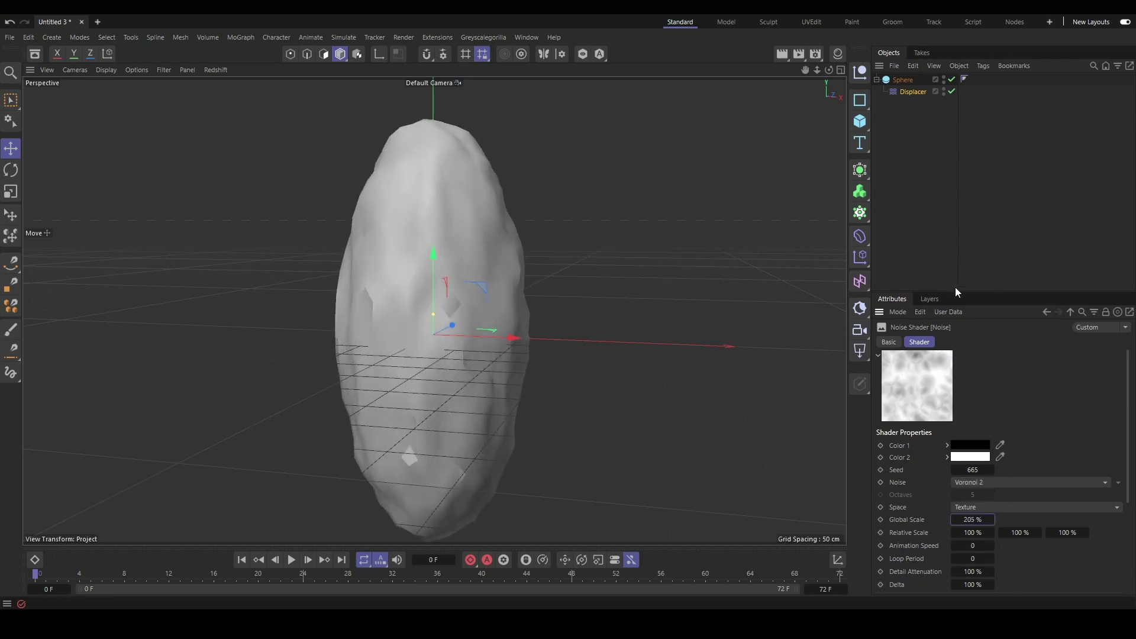
- Place the sphere under a Subdivision Surface and set the Displacer's height to 29 cm
{"action": "left_click", "coordinate": [908, 80]}
{"action": "left_click", "coordinate": [860, 170], "text": "alt"}
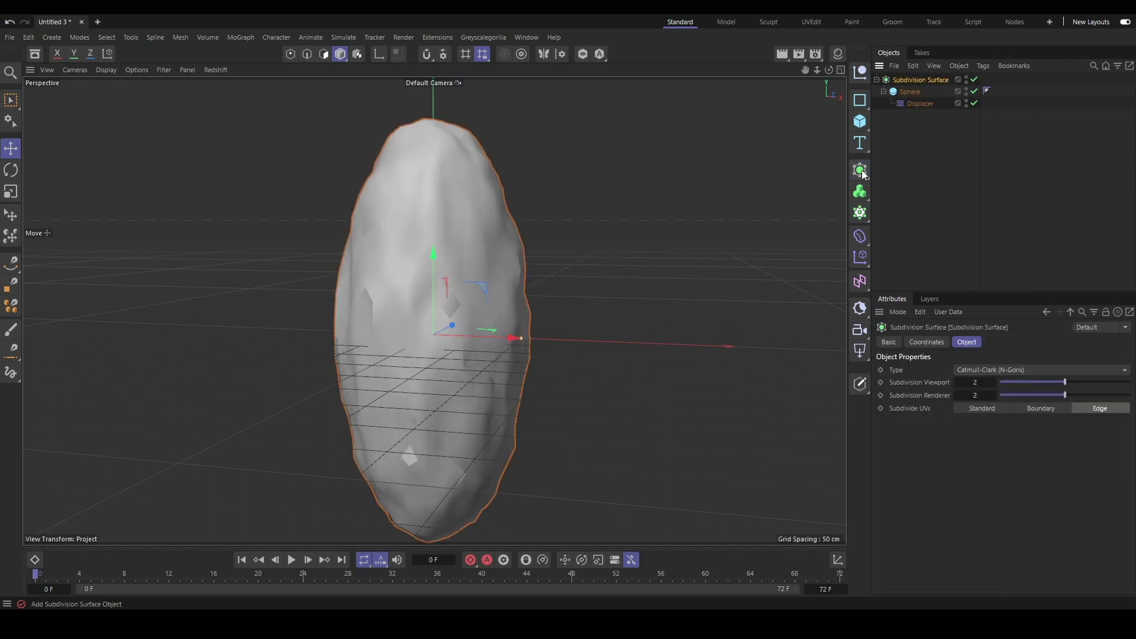
{"action": "left_click", "coordinate": [919, 104]}
{"action": "left_click", "coordinate": [966, 342]}
{"action": "left_click_drag", "start_coordinate": [960, 403], "coordinate": [962, 396]}
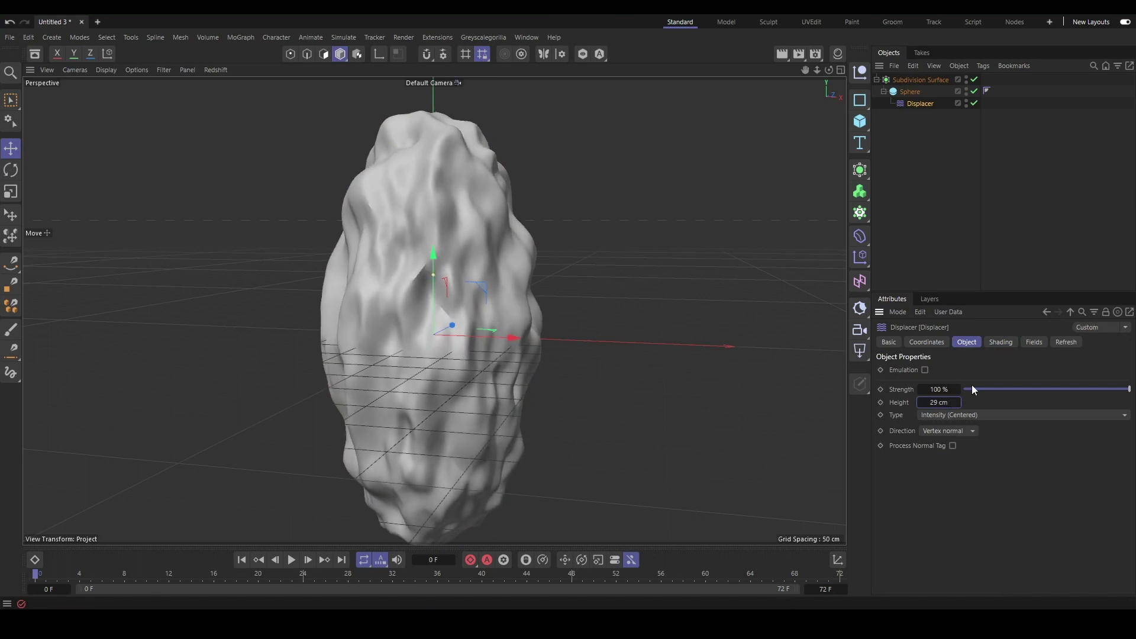
- Try the Voronoi 3 noise type with a global scale of 297 % in the Displacer's shader
{"action": "left_click", "coordinate": [1000, 342]}
{"action": "left_click", "coordinate": [941, 401]}
{"action": "mouse_move", "coordinate": [971, 520]}
{"action": "left_mouse_down"}
{"action": "mouse_move", "coordinate": [965, 528]}
{"action": "mouse_move", "coordinate": [976, 497]}
{"action": "mouse_move", "coordinate": [977, 519]}
{"action": "left_mouse_up"}
{"action": "left_click", "coordinate": [975, 482]}
{"action": "left_click", "coordinate": [988, 465]}
- Set the displacement noise type to Voronoi 1 with a global scale of 545 %
{"action": "left_click", "coordinate": [982, 482]}
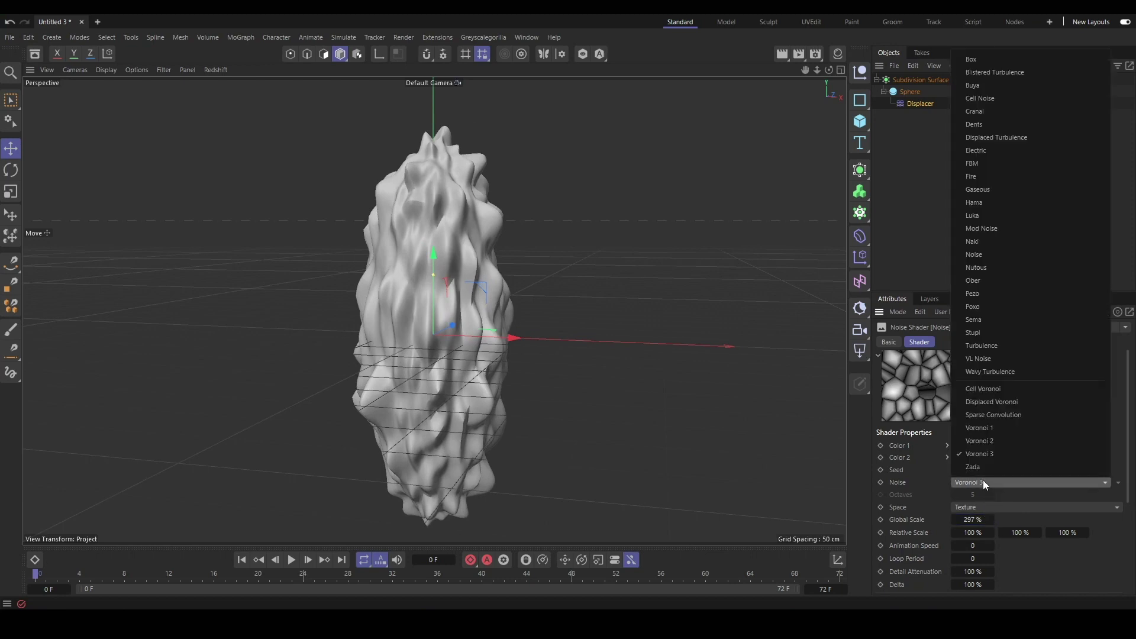
{"action": "left_click", "coordinate": [994, 427]}
{"action": "left_click_drag", "start_coordinate": [971, 519], "coordinate": [964, 519]}
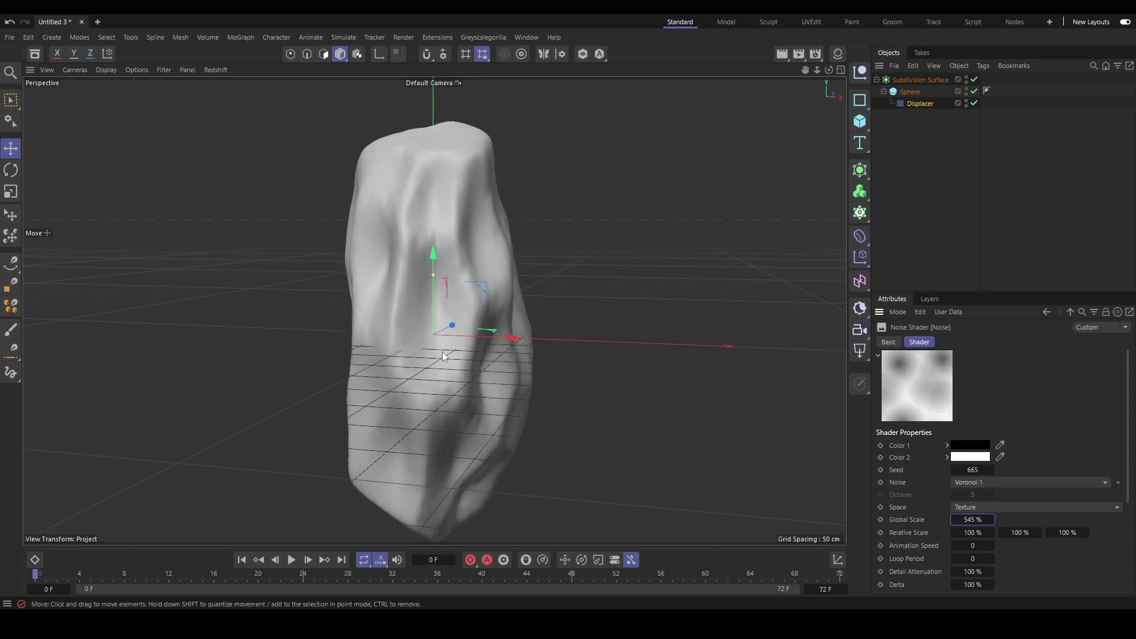
- Set the Subdivision Surface type to OpenSubdiv Loop
{"action": "left_click_drag", "start_coordinate": [437, 352], "coordinate": [479, 376], "text": "alt"}
{"action": "right_click_drag", "start_coordinate": [479, 381], "coordinate": [411, 408], "text": "alt"}
{"action": "left_click_drag", "start_coordinate": [411, 408], "coordinate": [384, 382], "text": "alt"}
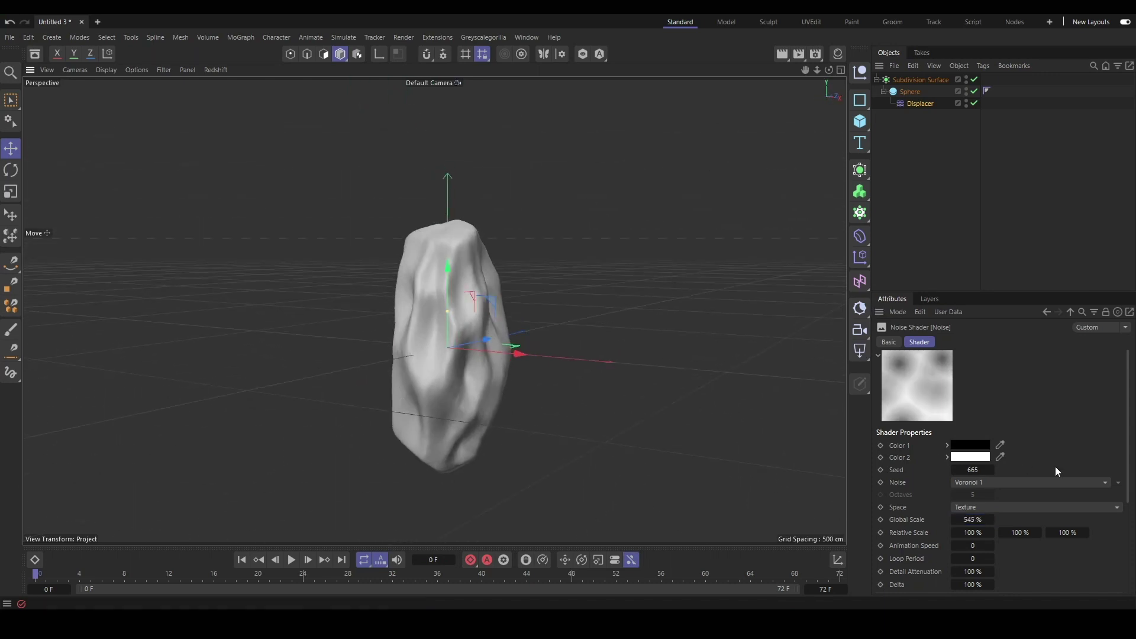
{"action": "left_click", "coordinate": [920, 80]}
{"action": "left_click", "coordinate": [1041, 370]}
{"action": "left_click", "coordinate": [1020, 424]}
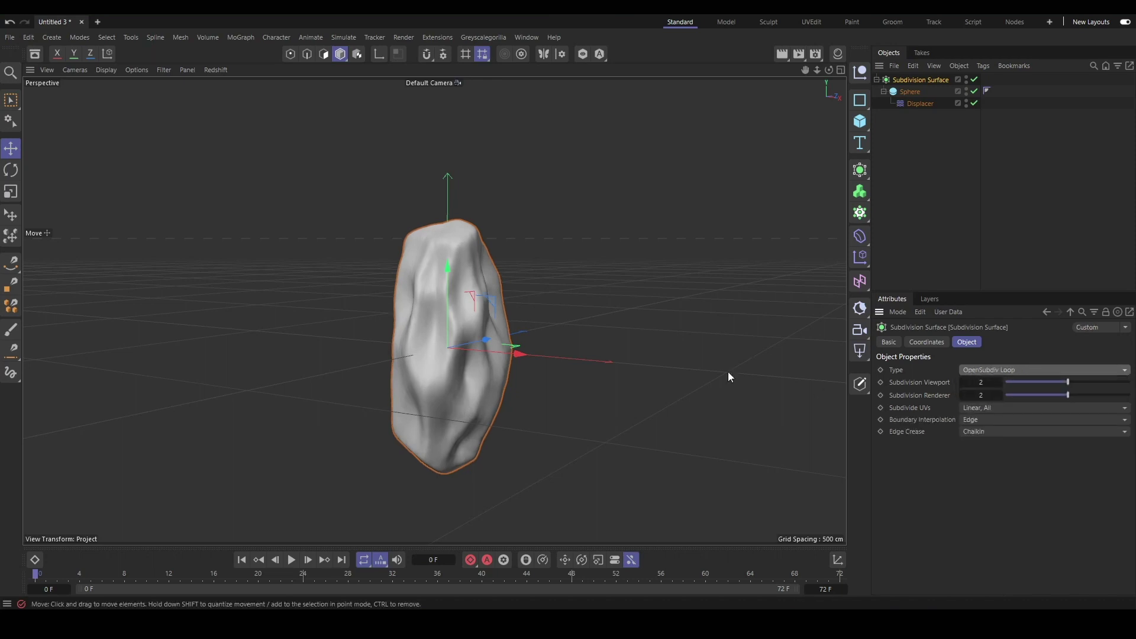
{"action": "left_click_drag", "start_coordinate": [727, 372], "coordinate": [436, 426], "text": "alt"}
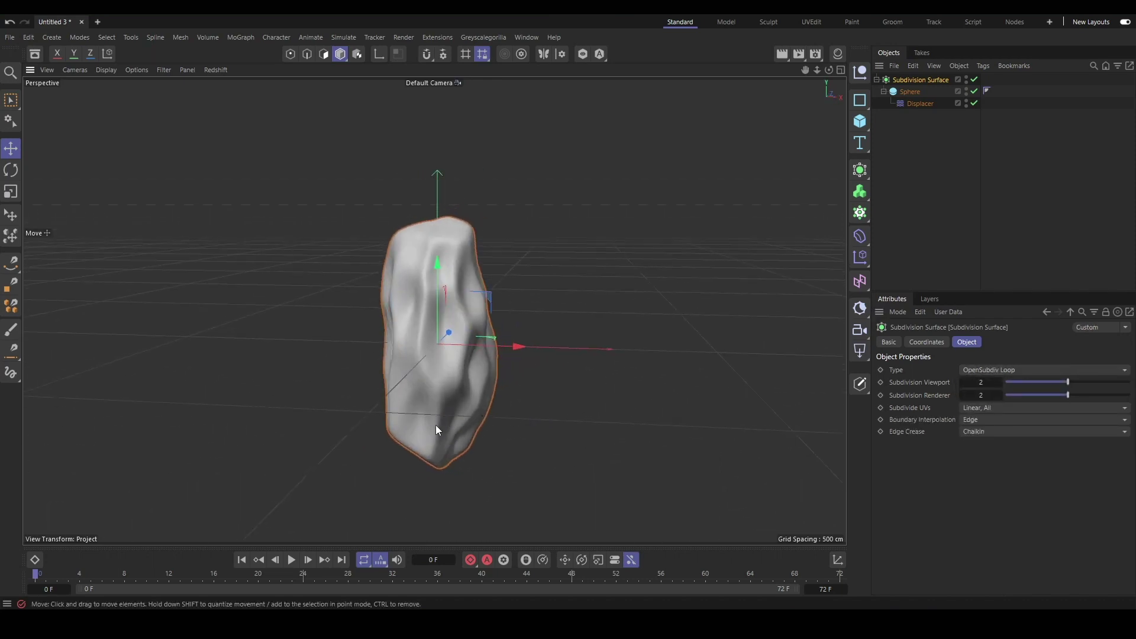
- Create a new material and assign it to the Subdivision Surface with Spherical projection
{"action": "left_click", "coordinate": [838, 54]}
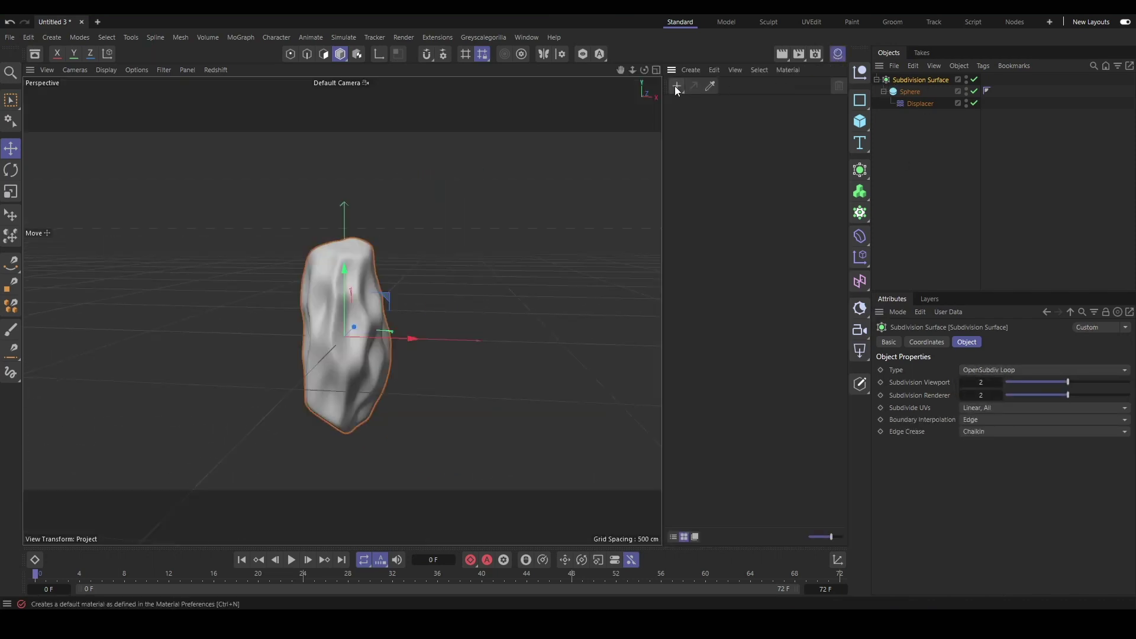
{"action": "left_click", "coordinate": [675, 86]}
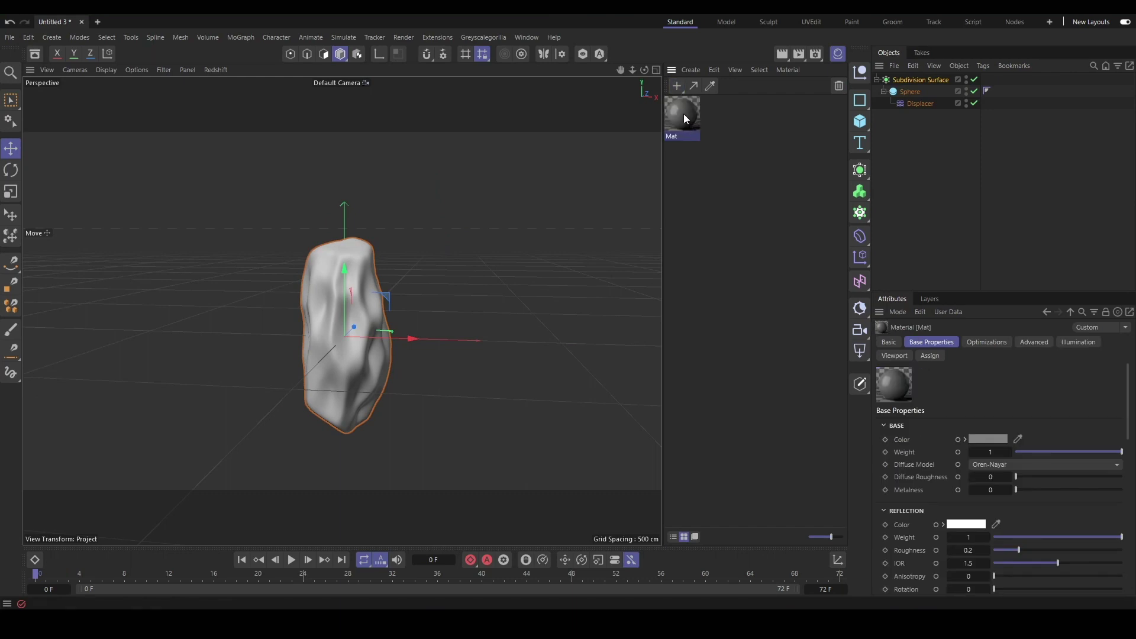
{"action": "left_click_drag", "start_coordinate": [683, 114], "coordinate": [911, 80]}
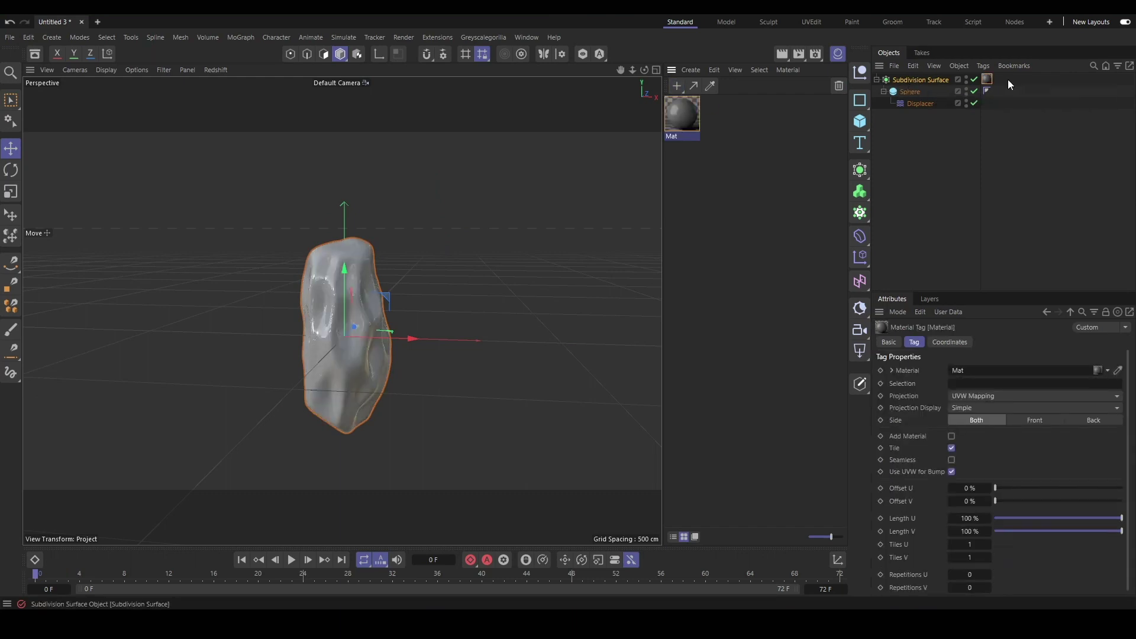
{"action": "left_click", "coordinate": [971, 396]}
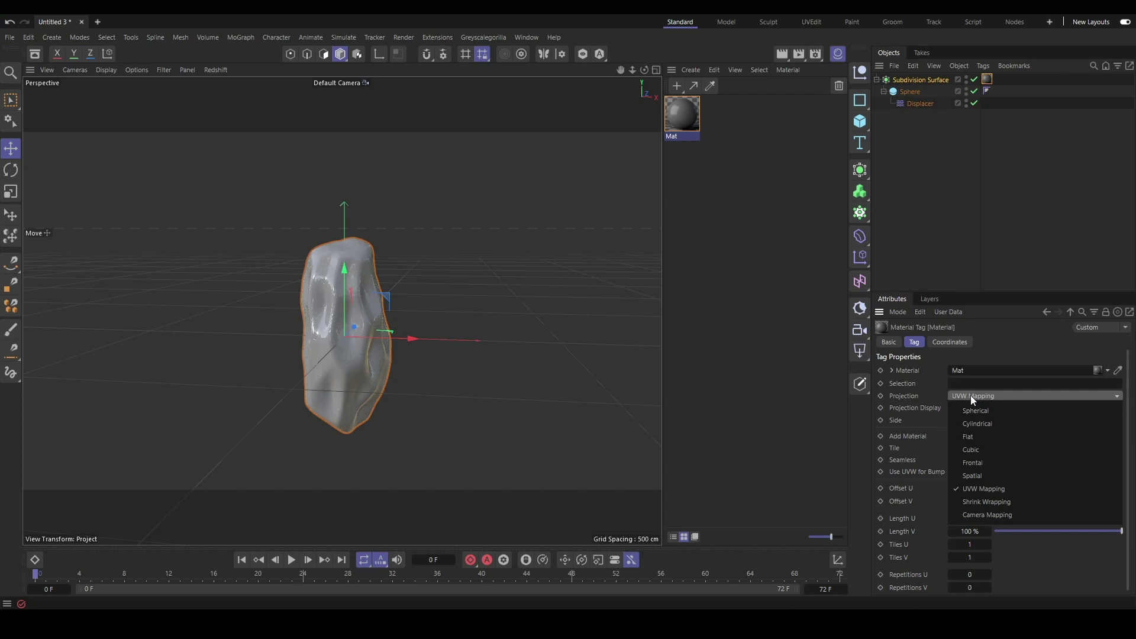
{"action": "left_click", "coordinate": [980, 411]}
- Add a Ramp node to the material's node graph and connect its Out Color to the Output's Surface input
{"action": "double_click", "coordinate": [691, 121]}
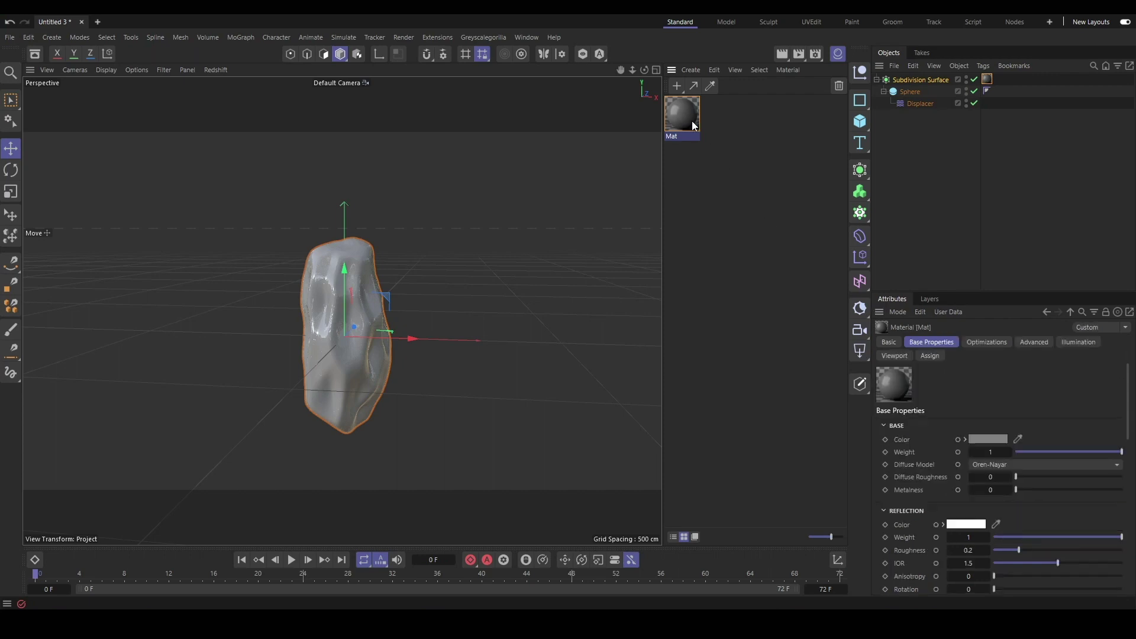
{"action": "double_click", "coordinate": [613, 296]}
{"action": "type", "text": "RAMP"}
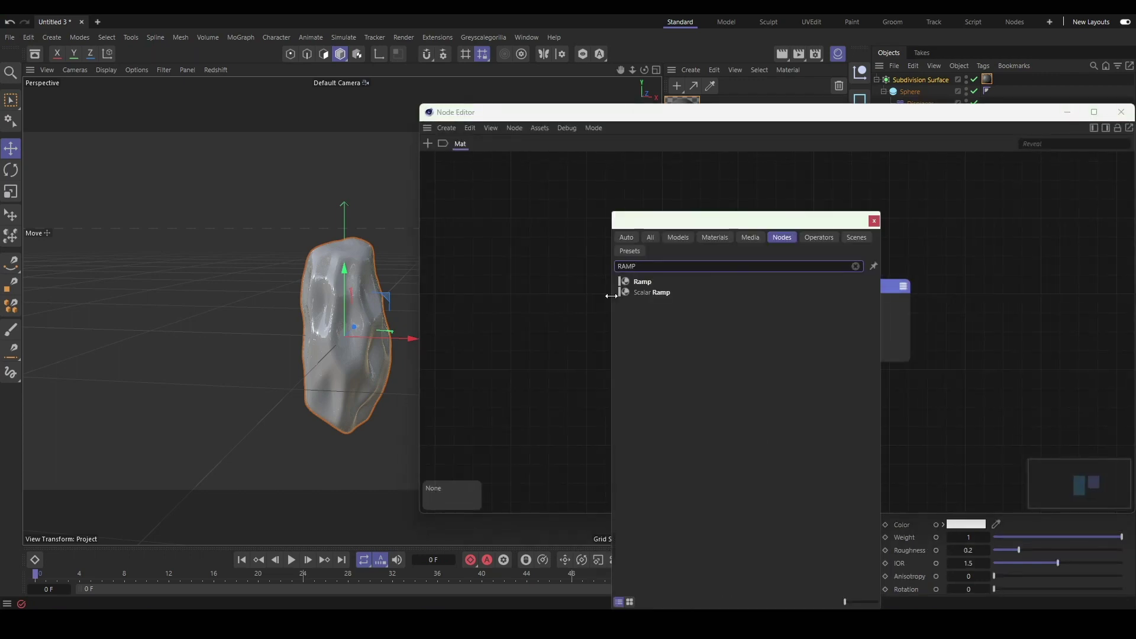
{"action": "left_click", "coordinate": [651, 280]}
{"action": "left_click_drag", "start_coordinate": [650, 314], "coordinate": [773, 376]}
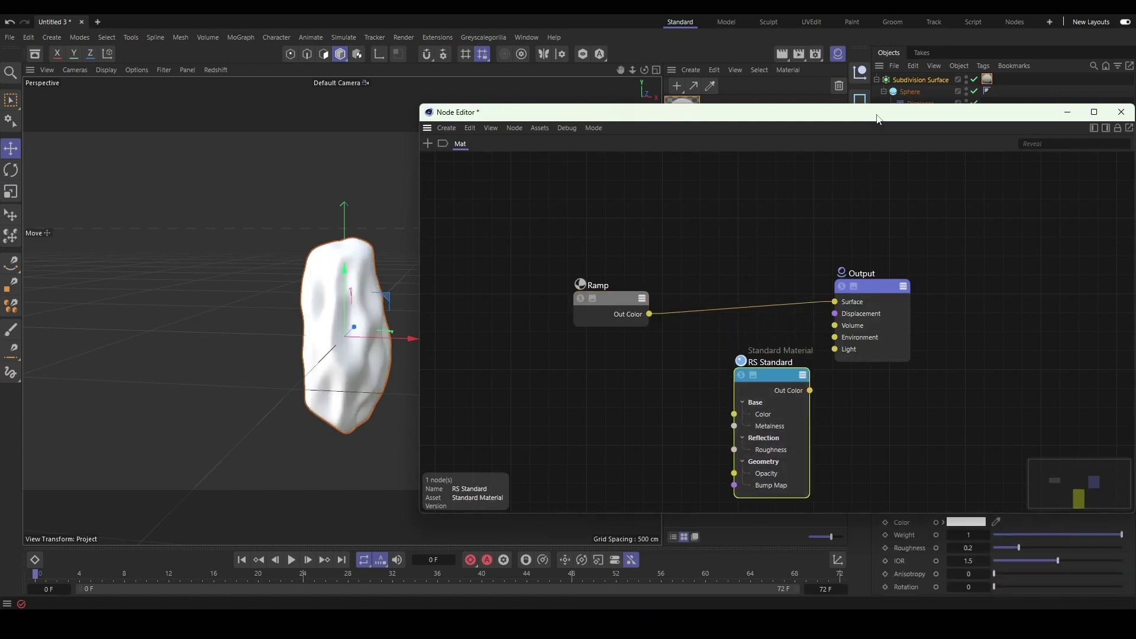
- Tighten the Ramp node's gradient by moving the black knot to about 46.6 % and the white knot inward close to it
{"action": "left_click_drag", "start_coordinate": [877, 118], "coordinate": [593, 127]}
{"action": "left_click", "coordinate": [327, 310]}
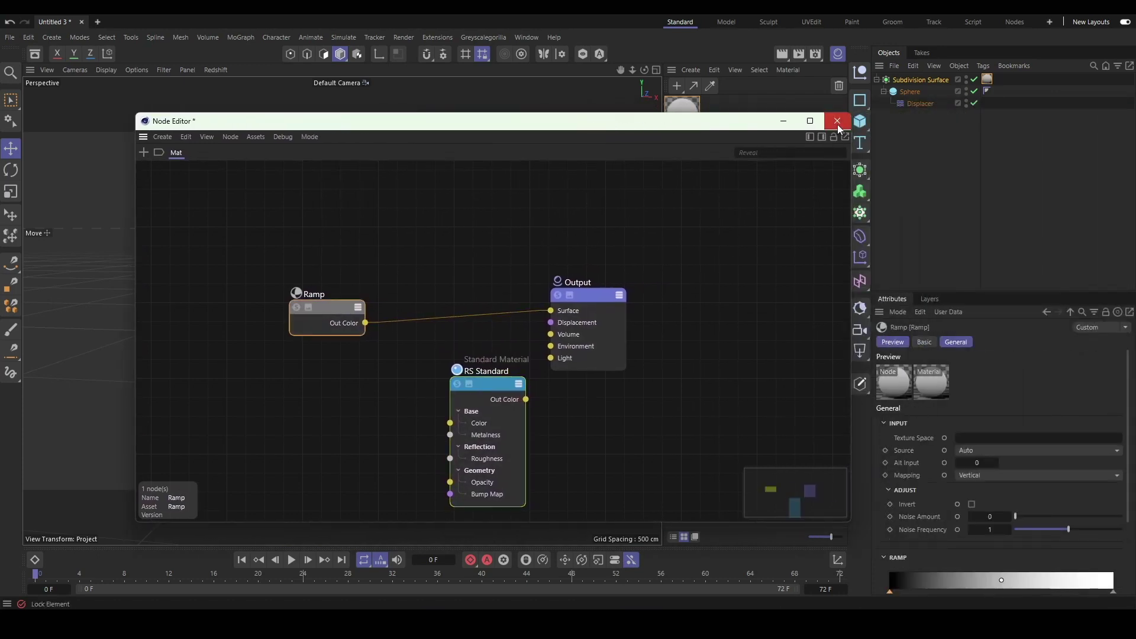
{"action": "left_click", "coordinate": [838, 122]}
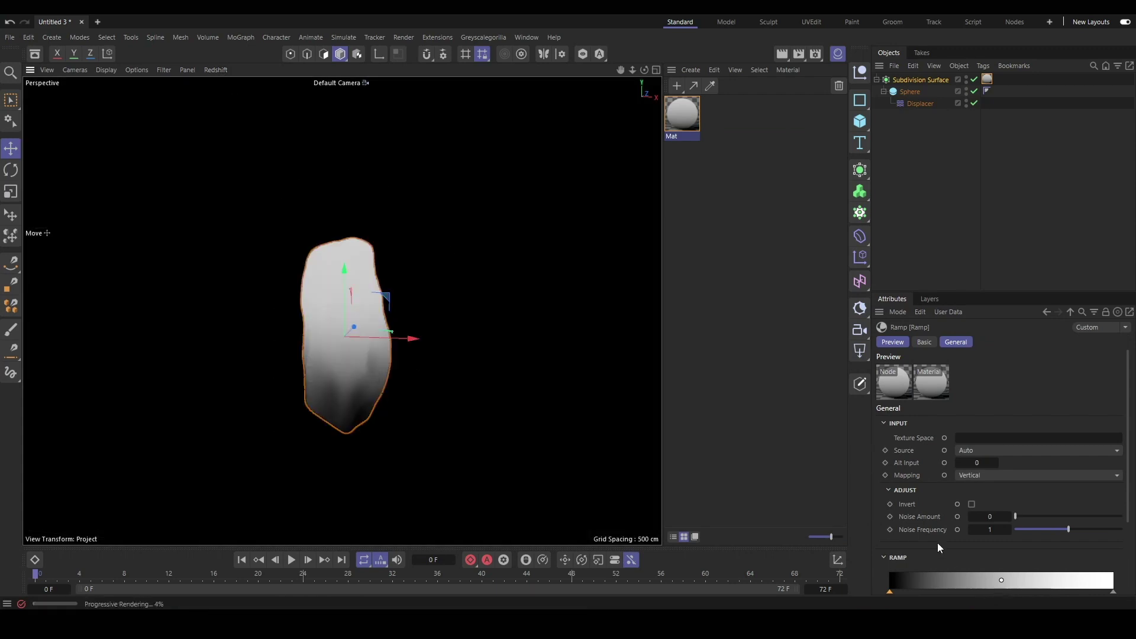
{"action": "scroll", "coordinate": [937, 543], "scroll_direction": "down", "scroll_amount": 2}
{"action": "left_click_drag", "start_coordinate": [889, 523], "coordinate": [960, 525]}
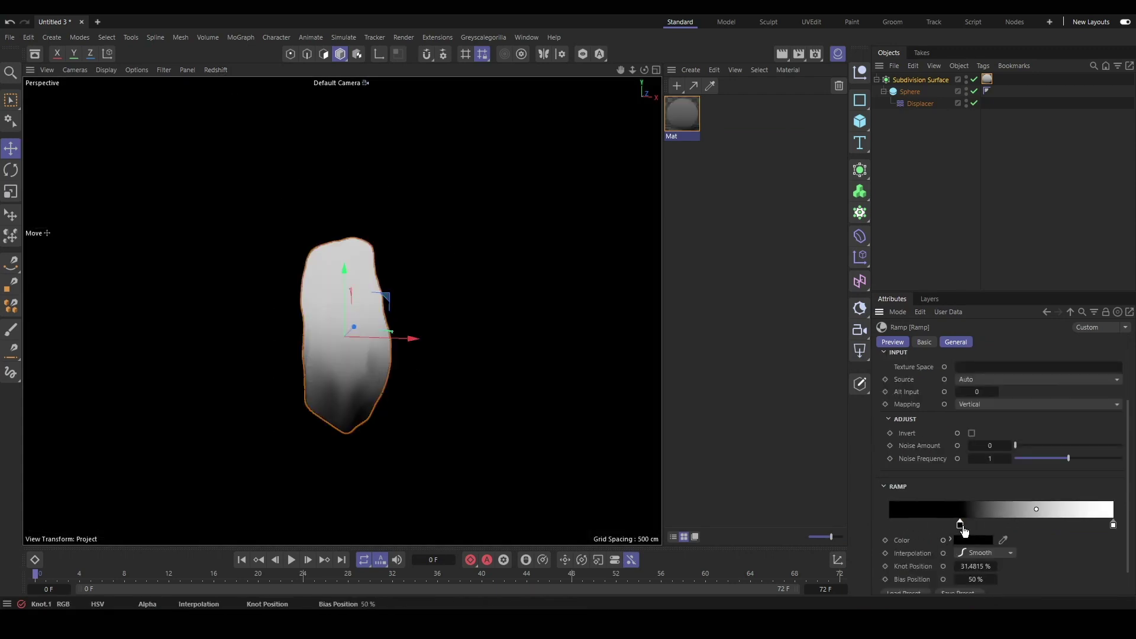
{"action": "left_click_drag", "start_coordinate": [1113, 525], "coordinate": [1053, 526]}
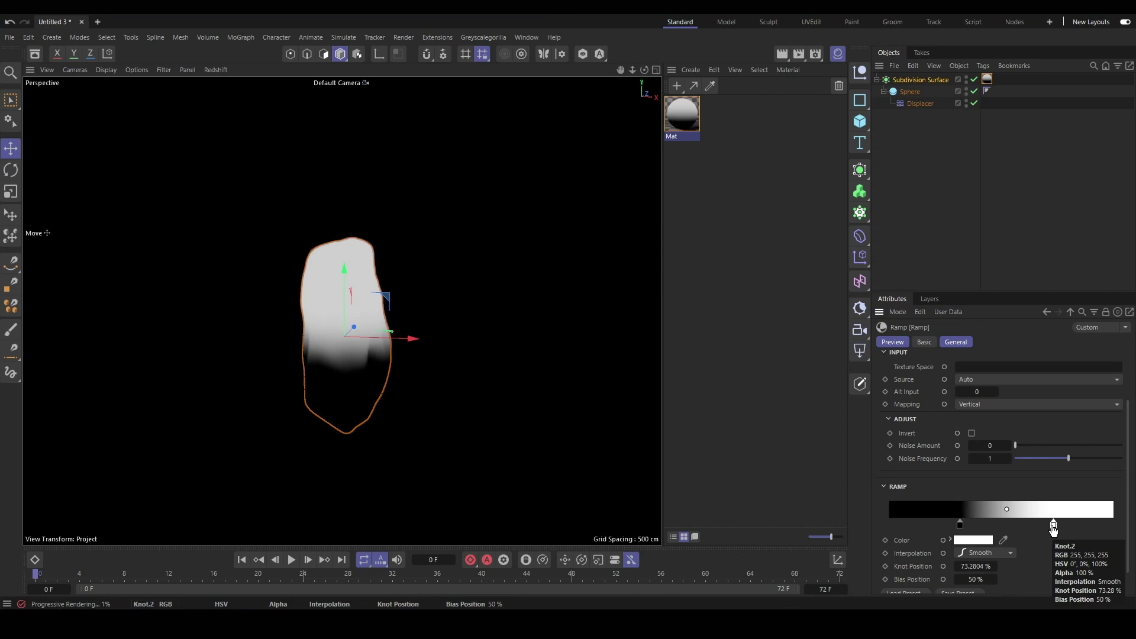
{"action": "left_click_drag", "start_coordinate": [960, 525], "coordinate": [994, 526]}
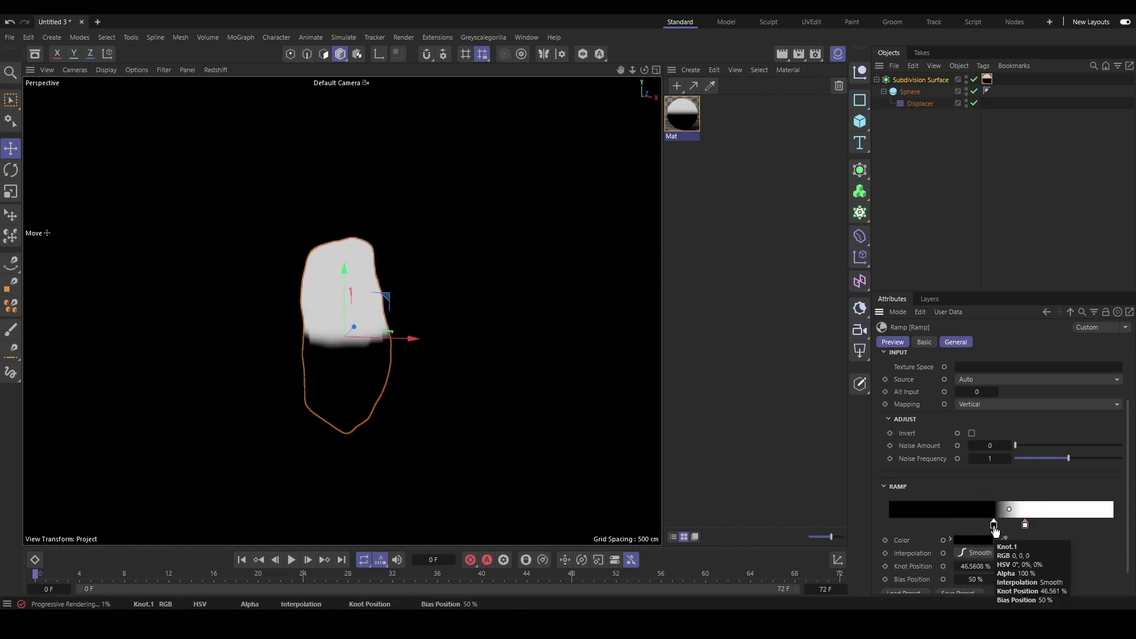
- Set the ramp's Noise Amount to 0.082 and Noise Frequency to 1.382
{"action": "left_click_drag", "start_coordinate": [1015, 445], "coordinate": [1024, 446]}
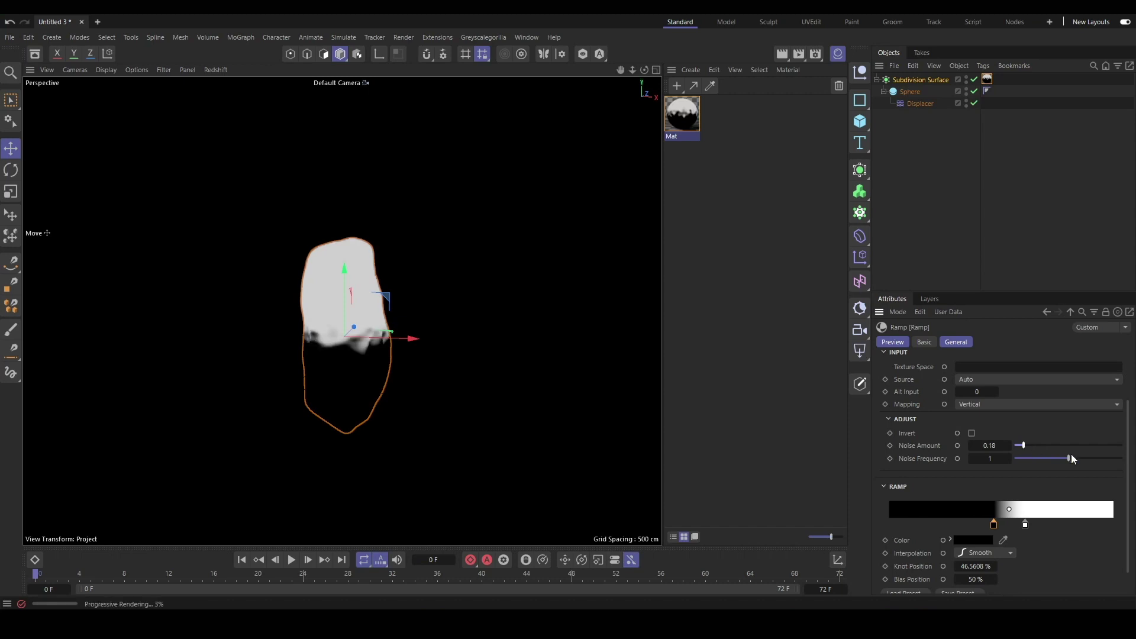
{"action": "left_click", "coordinate": [1099, 457]}
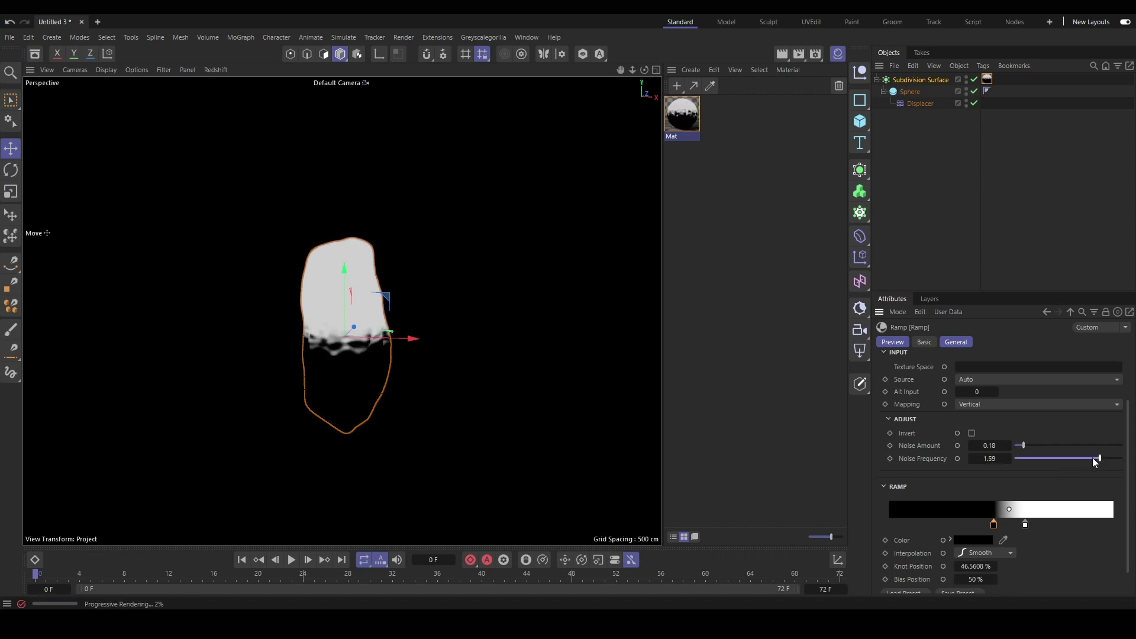
{"action": "left_click_drag", "start_coordinate": [1022, 445], "coordinate": [1018, 445]}
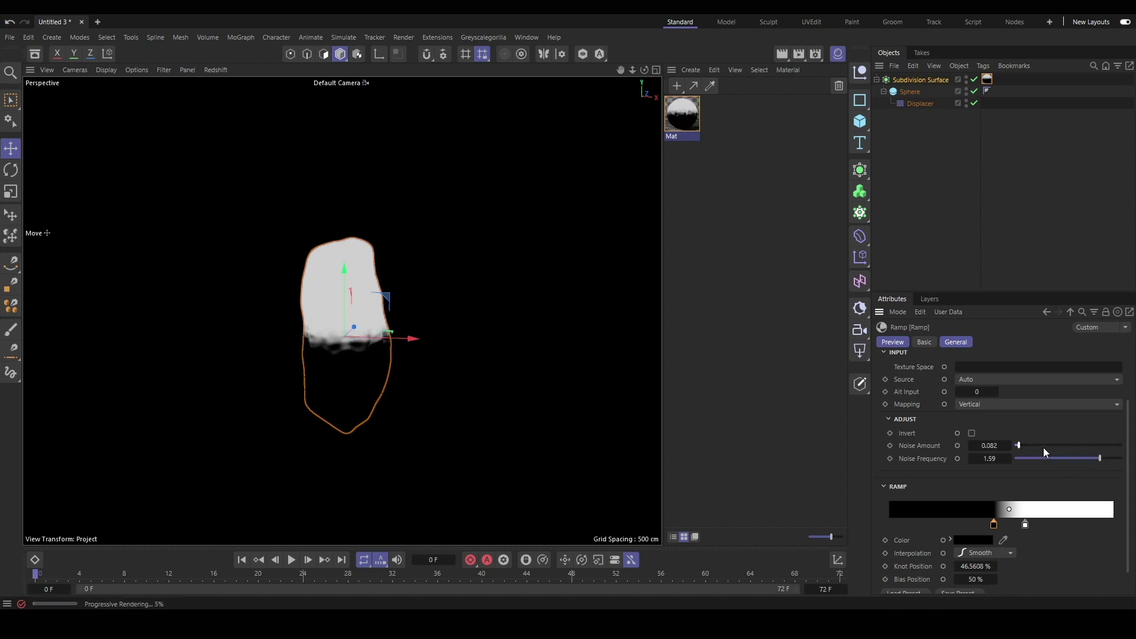
{"action": "left_click", "coordinate": [1090, 458]}
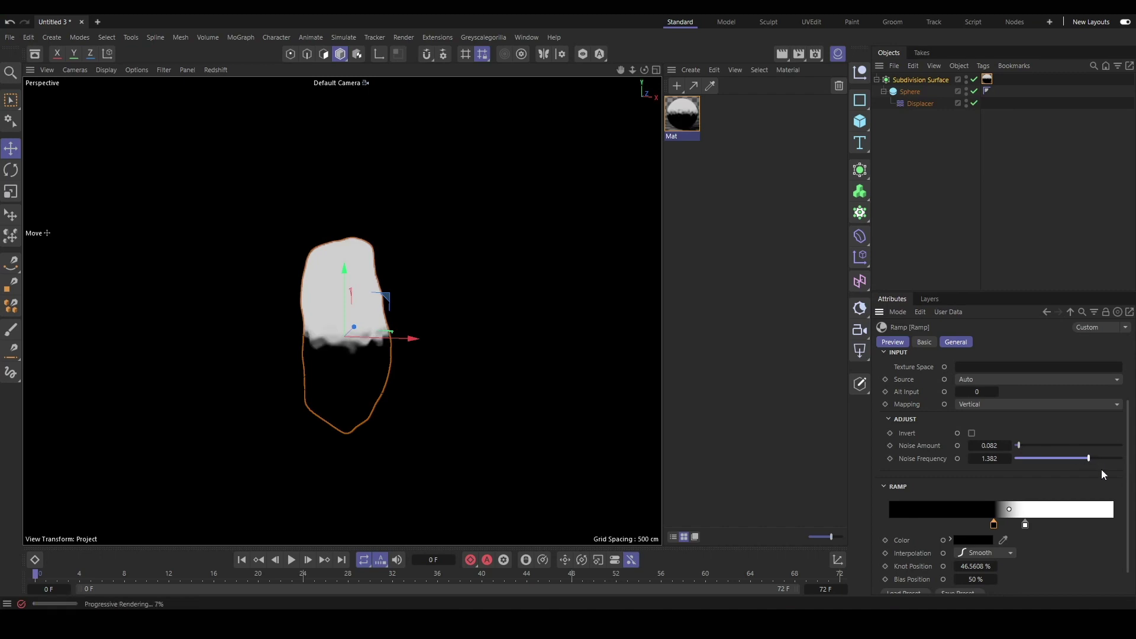
- Add a grey knot with 51 % value beyond the ramp's white knot and another grey knot at about 51.6 %
{"action": "left_click", "coordinate": [1037, 525]}
{"action": "left_click", "coordinate": [974, 539]}
{"action": "left_click", "coordinate": [1045, 597]}
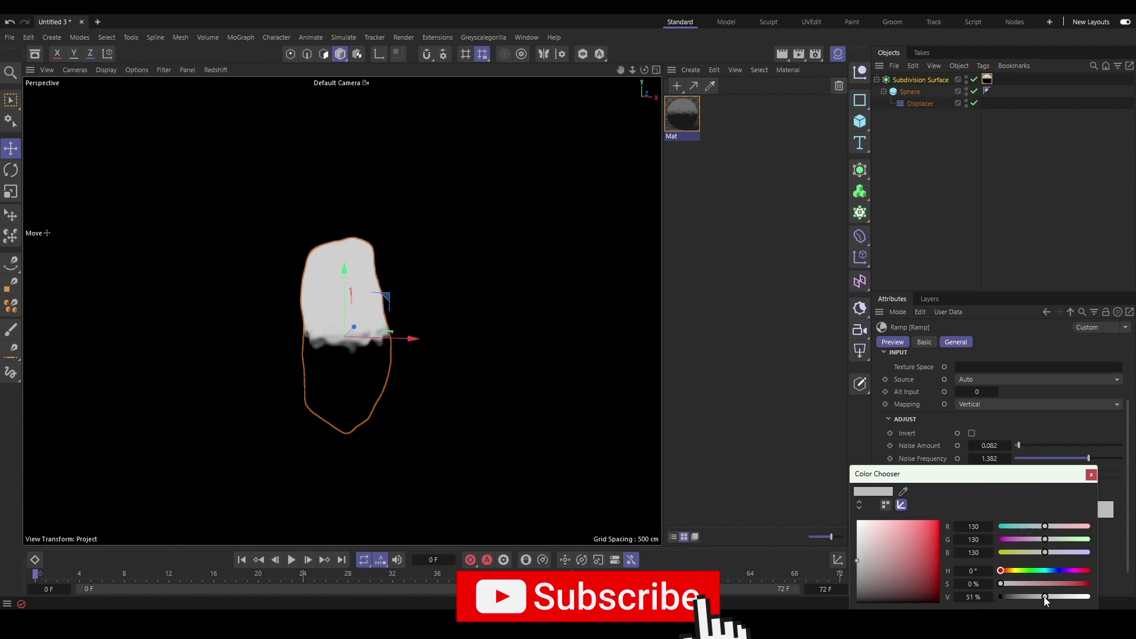
{"action": "left_click", "coordinate": [1092, 475]}
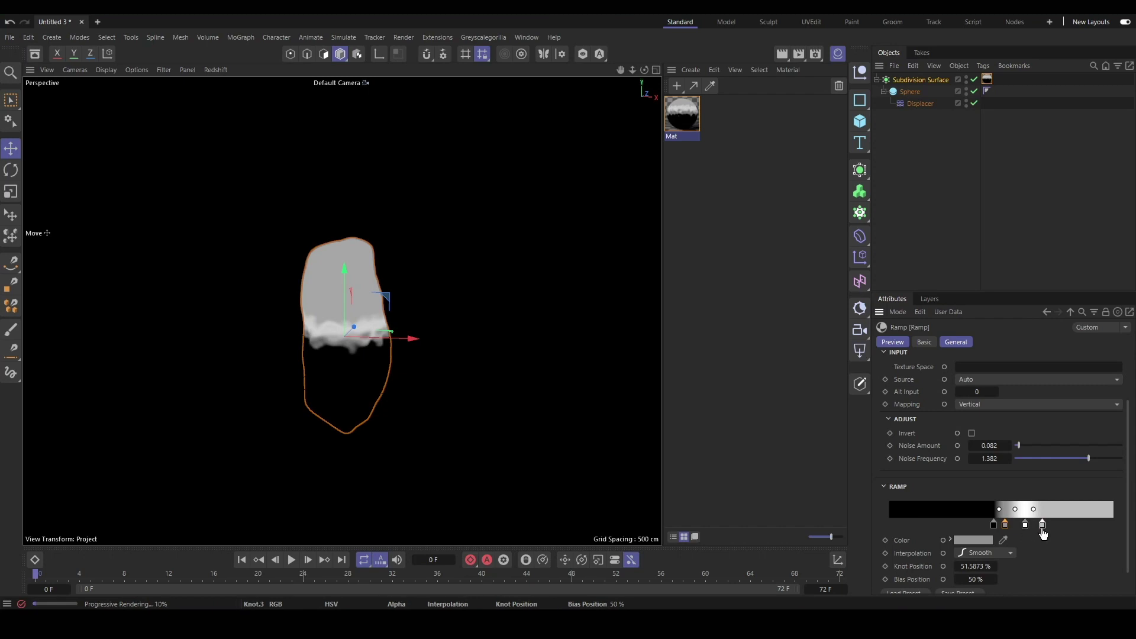
{"action": "mouse_move", "coordinate": [1026, 531]}
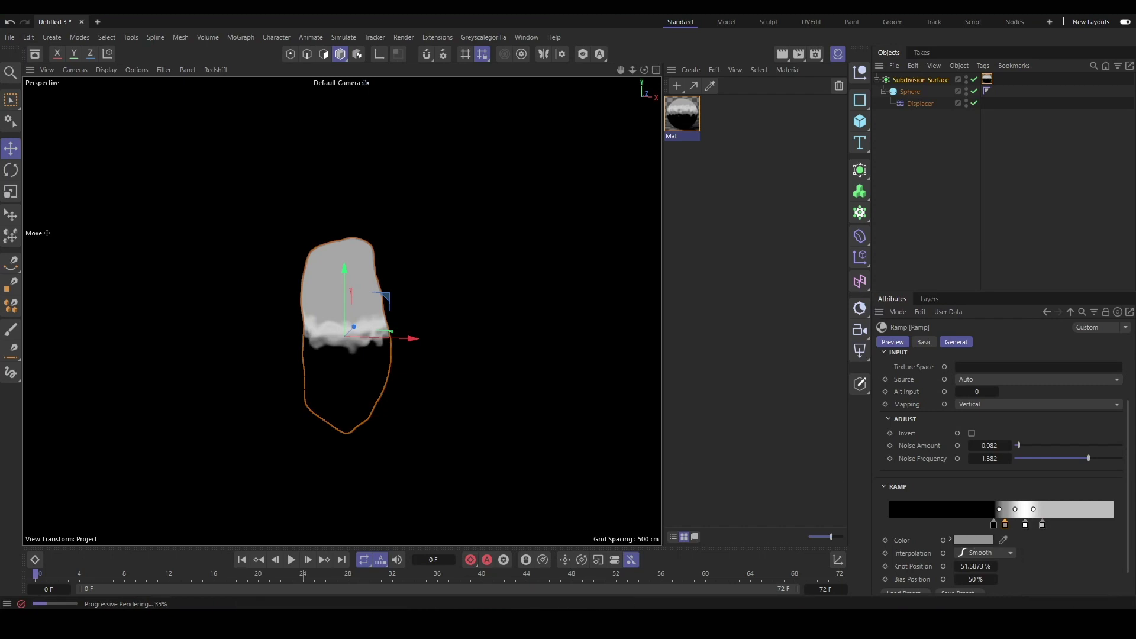
- Add a Displacement node to the Mat material's node graph
{"action": "double_click", "coordinate": [684, 118]}
{"action": "double_click", "coordinate": [675, 339]}
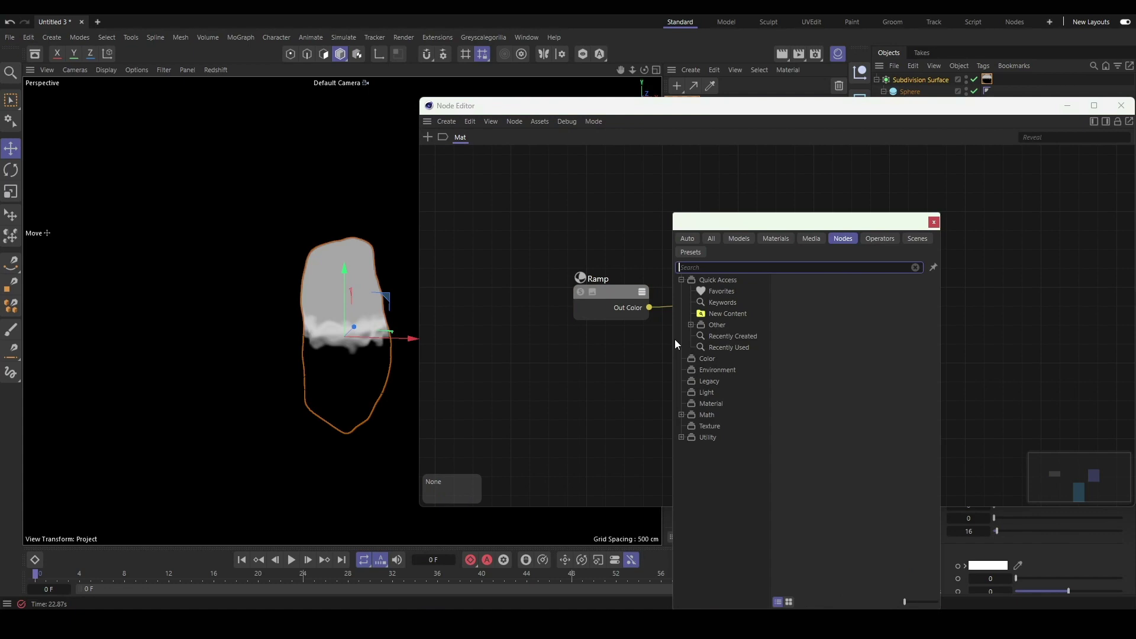
{"action": "type", "text": "disp"}
{"action": "key", "text": "Down"}
{"action": "key", "text": "Down"}
{"action": "key", "text": "Return"}
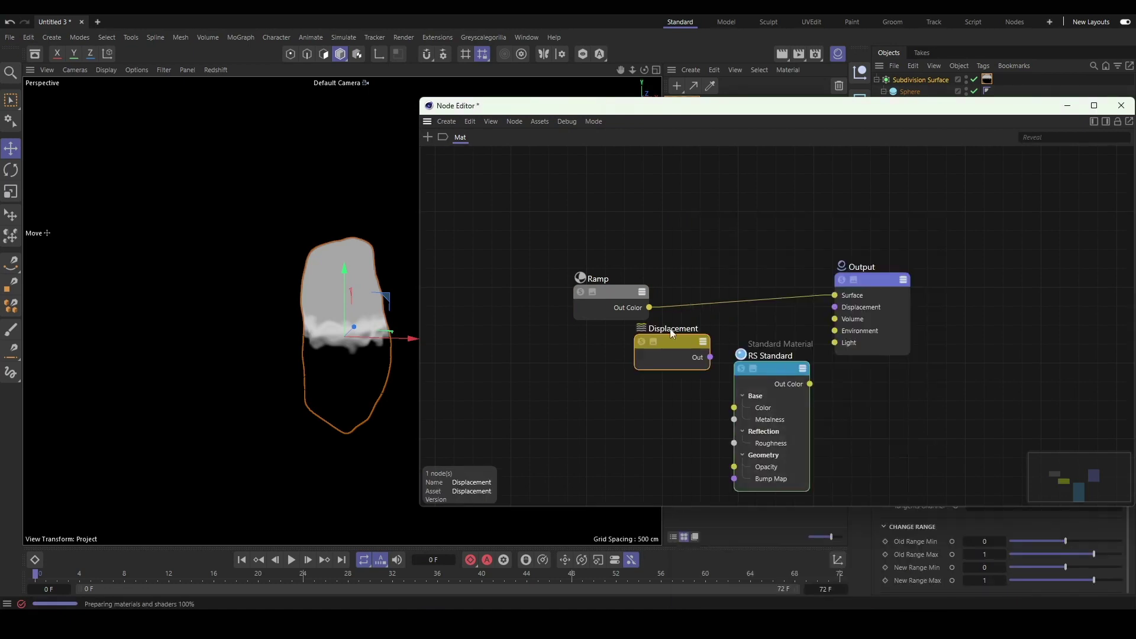
- Route the Ramp through the Displacement node's TexMap into the Output's Displacement, and connect RS Standard's Out Color to Surface
{"action": "left_click_drag", "start_coordinate": [629, 302], "coordinate": [834, 307]}
{"action": "mouse_move", "coordinate": [745, 371]}
{"action": "left_click", "coordinate": [782, 396]}
{"action": "left_click_drag", "start_coordinate": [810, 383], "coordinate": [836, 293]}
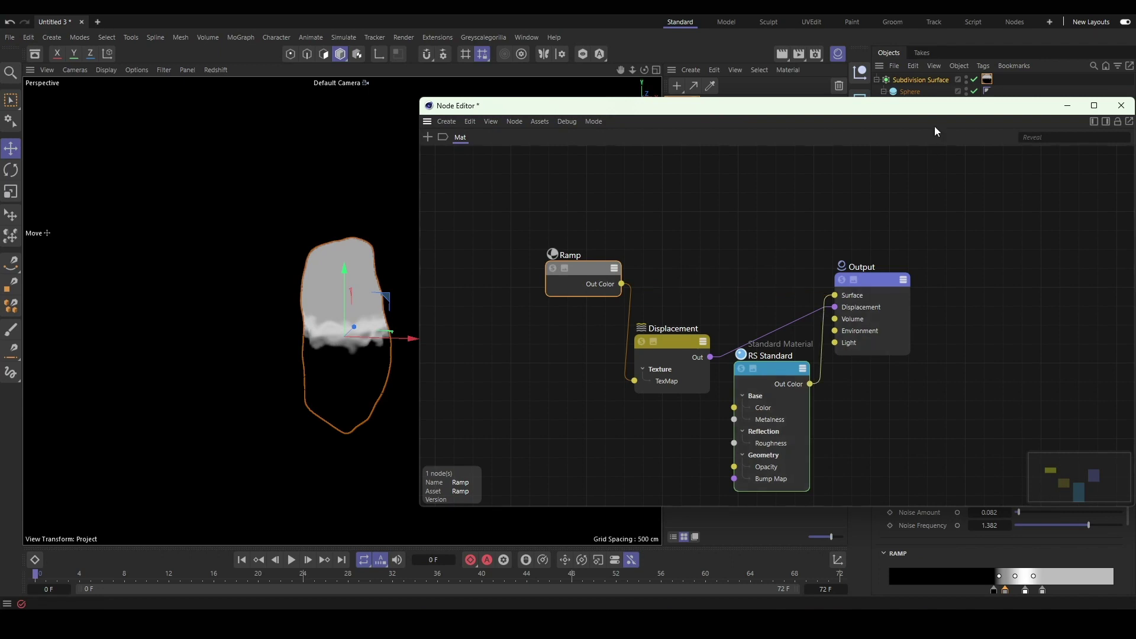
{"action": "left_click_drag", "start_coordinate": [946, 106], "coordinate": [763, 117]}
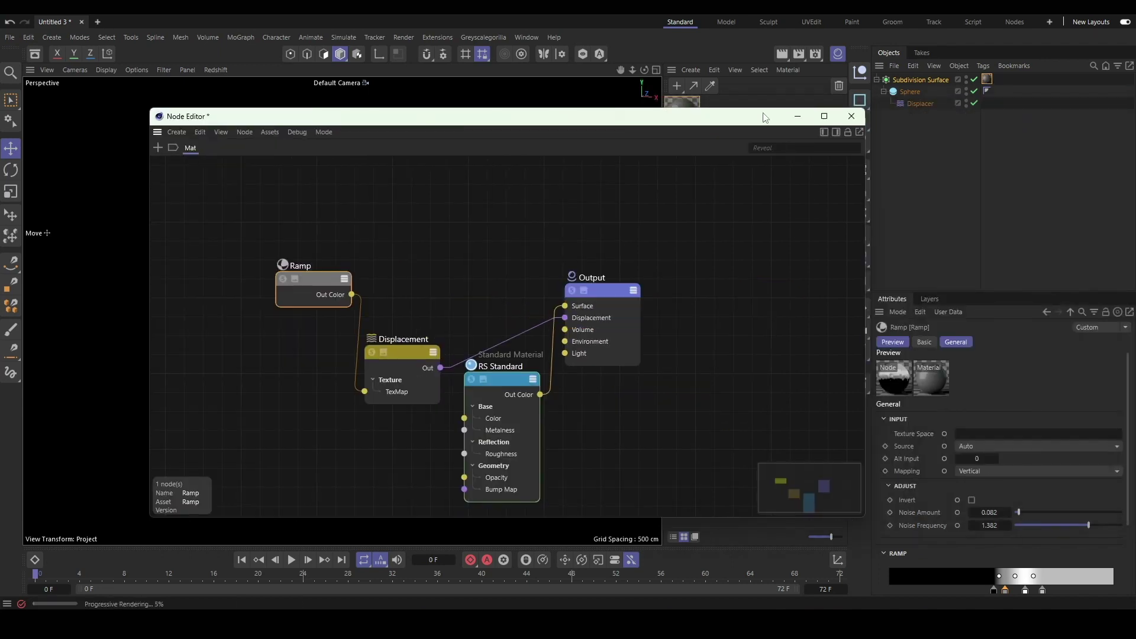
{"action": "left_click", "coordinate": [852, 116]}
- Add a Redshift Object tag to the Subdivision Surface and show its geometry settings
{"action": "right_click", "coordinate": [904, 81]}
{"action": "mouse_move", "coordinate": [960, 202]}
{"action": "left_click", "coordinate": [868, 248]}
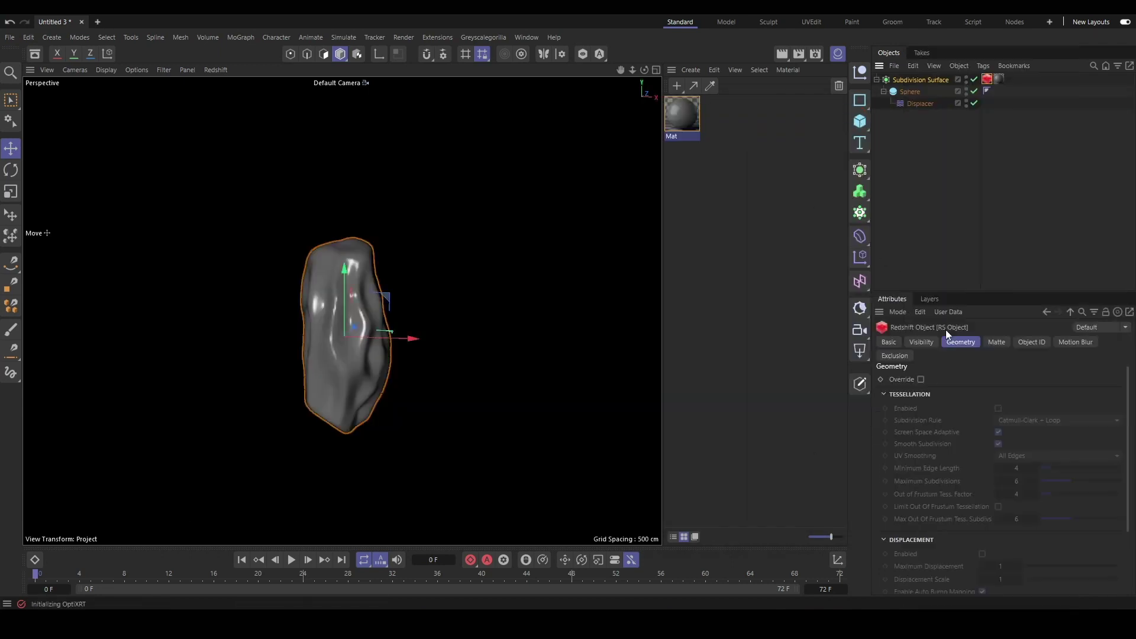
- Override the tag's geometry settings and enable displacement with Maximum Displacement 5 and Displacement Scale 3
{"action": "left_click", "coordinate": [921, 379]}
{"action": "left_click", "coordinate": [982, 554]}
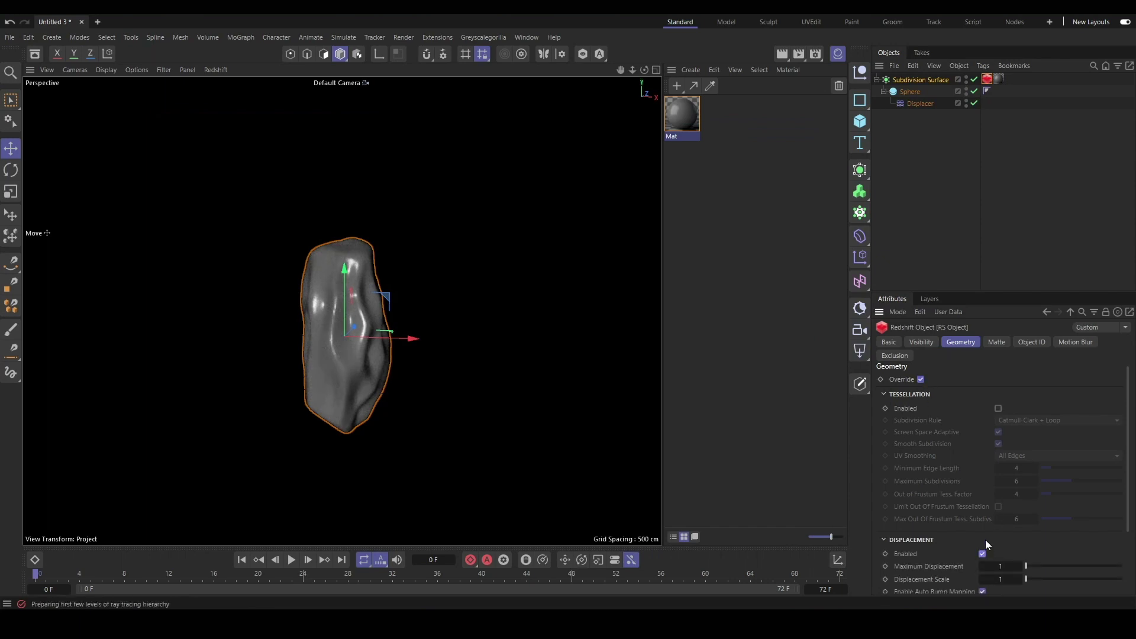
{"action": "key", "text": "Tab"}
{"action": "type", "text": "3"}
{"action": "key", "text": "Return"}
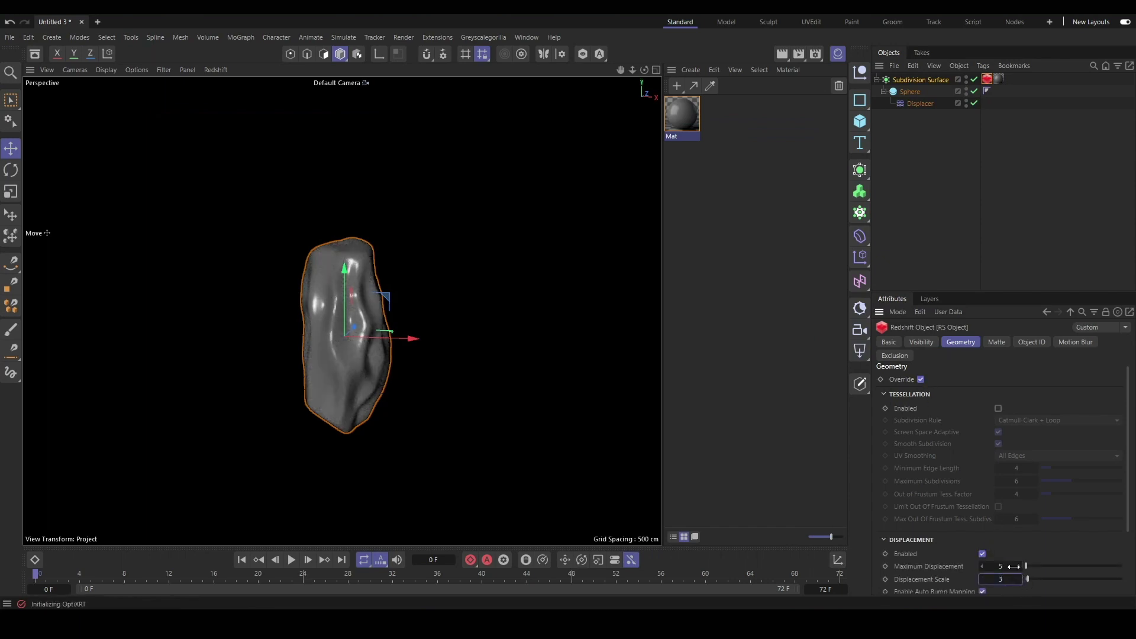
- Set the material's Displacement node scale to 4
{"action": "double_click", "coordinate": [689, 117]}
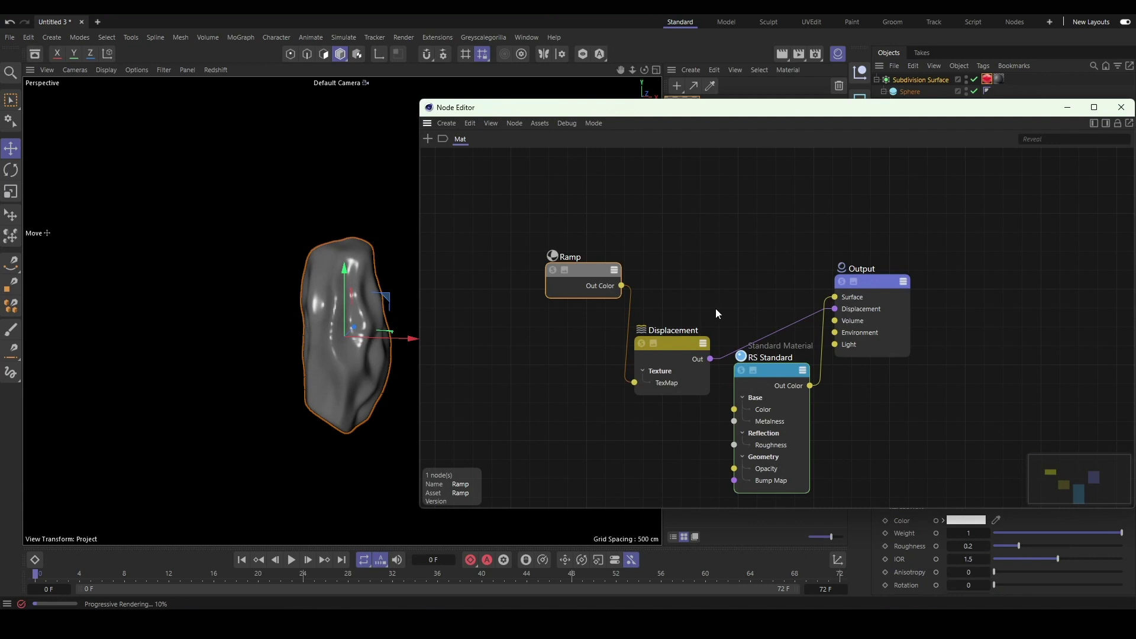
{"action": "left_click", "coordinate": [697, 354]}
{"action": "left_click", "coordinate": [1122, 109]}
{"action": "left_click_drag", "start_coordinate": [975, 445], "coordinate": [996, 449]}
{"action": "type", "text": "4"}
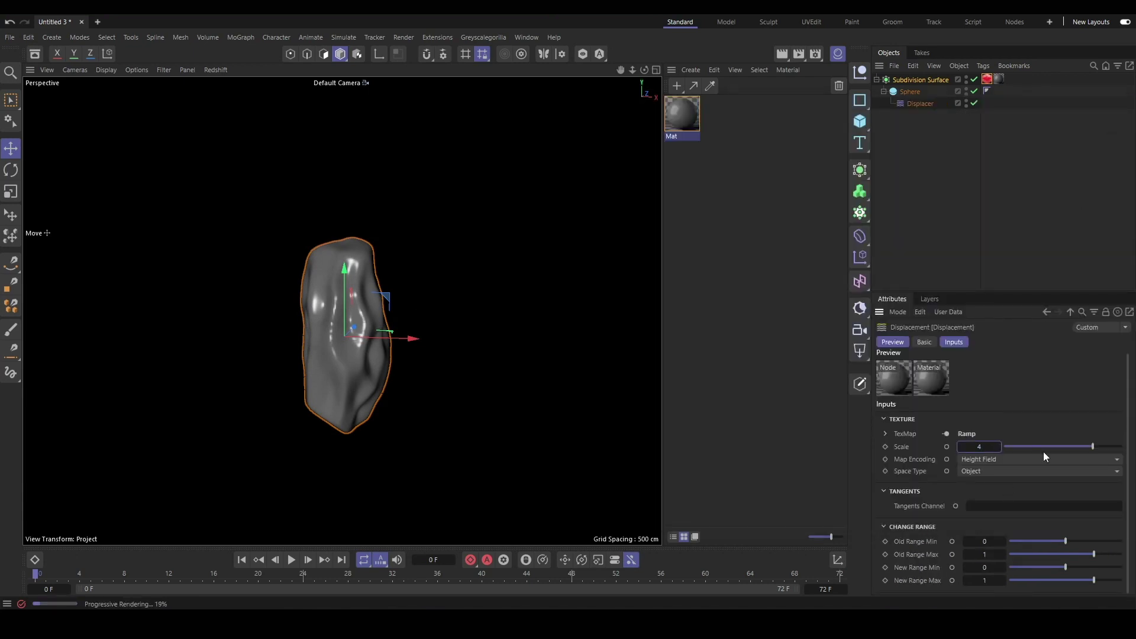
{"action": "key", "text": "Return"}
- Refresh the Redshift viewport render to examine the displaced rock up close, and stop the live render
{"action": "left_click", "coordinate": [216, 70]}
{"action": "left_click", "coordinate": [223, 104]}
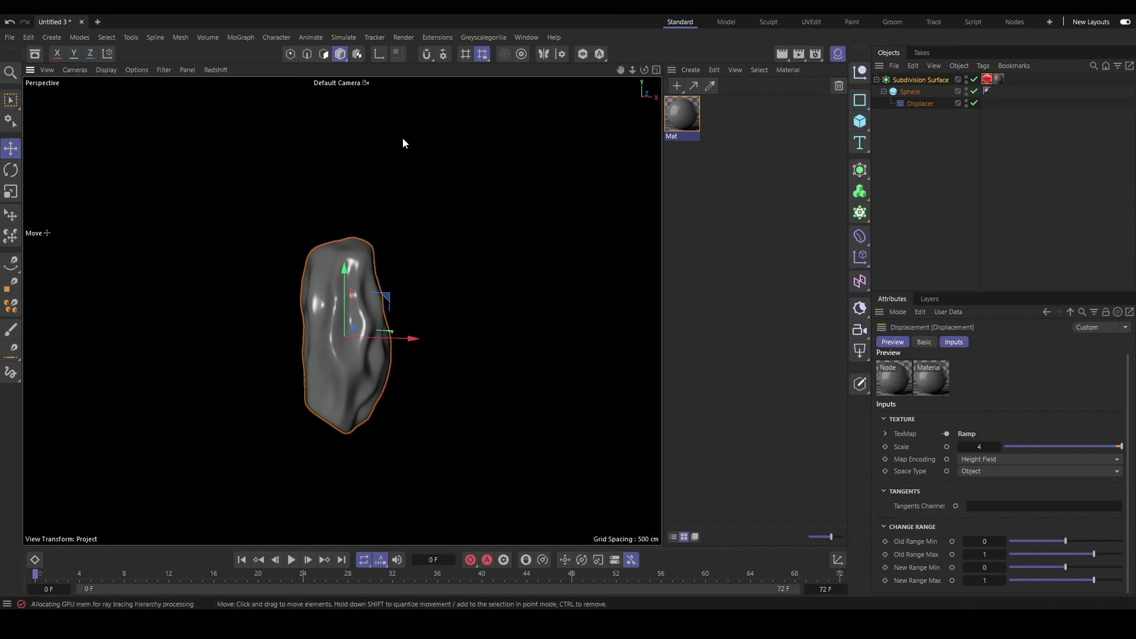
{"action": "scroll", "coordinate": [384, 314], "scroll_direction": "up", "scroll_amount": 2}
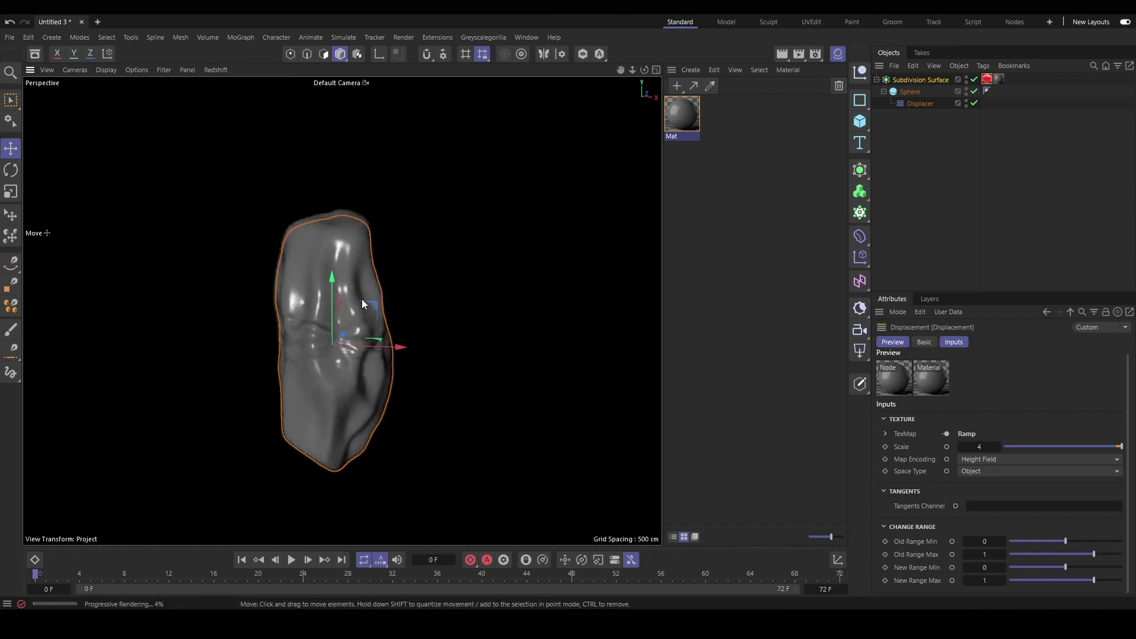
{"action": "left_click", "coordinate": [215, 69]}
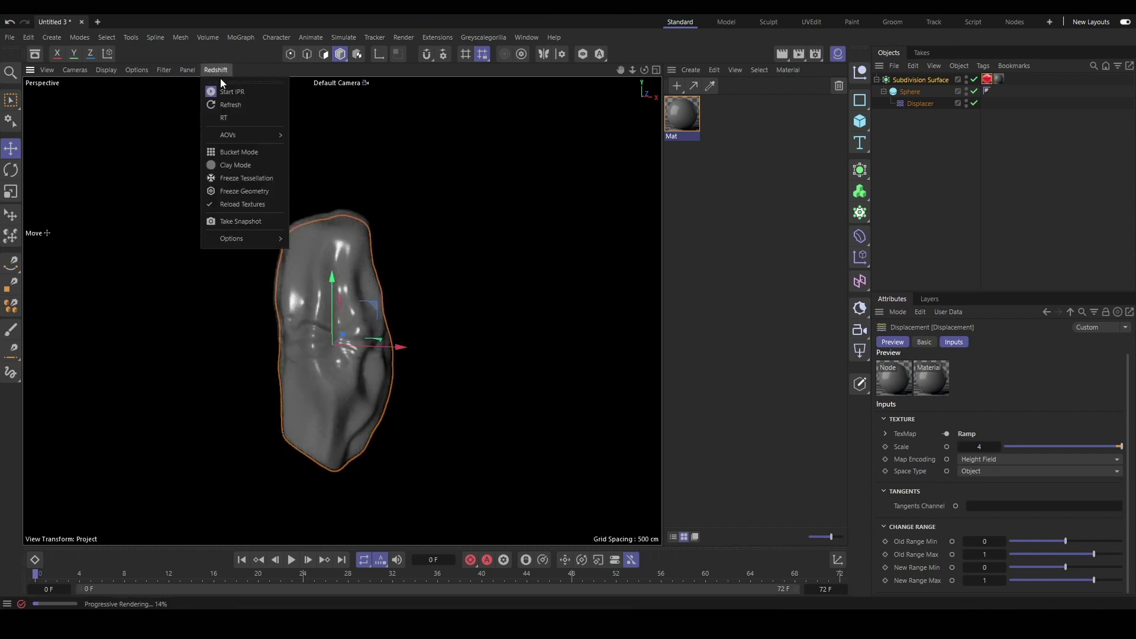
{"action": "left_click", "coordinate": [224, 89]}
- Duplicate the RS Standard node below the original and rearrange the Ramp and Displacement nodes above them
{"action": "double_click", "coordinate": [678, 116]}
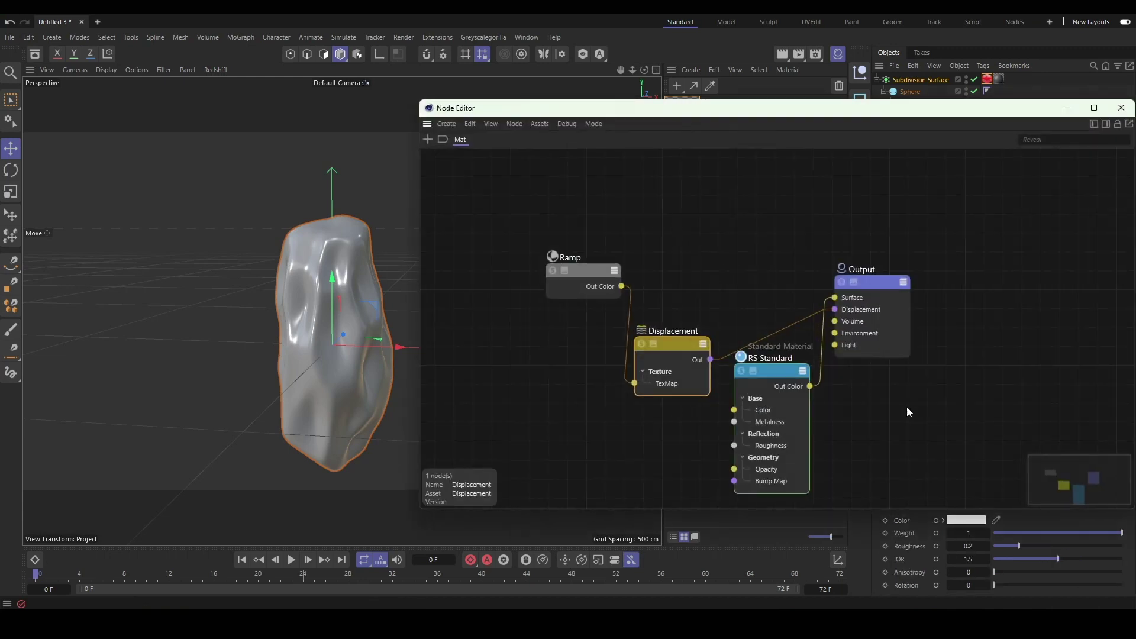
{"action": "scroll", "coordinate": [907, 407], "scroll_direction": "down", "scroll_amount": 3}
{"action": "left_click_drag", "start_coordinate": [743, 360], "coordinate": [737, 463], "text": "ctrl"}
{"action": "middle_click_drag", "start_coordinate": [808, 447], "coordinate": [742, 390]}
{"action": "left_click", "coordinate": [613, 391]}
{"action": "key", "text": "Delete"}
{"action": "middle_click_drag", "start_coordinate": [676, 279], "coordinate": [623, 278]}
{"action": "left_click_drag", "start_coordinate": [571, 289], "coordinate": [583, 201]}
{"action": "left_click_drag", "start_coordinate": [510, 242], "coordinate": [485, 213]}
{"action": "left_click", "coordinate": [686, 333]}
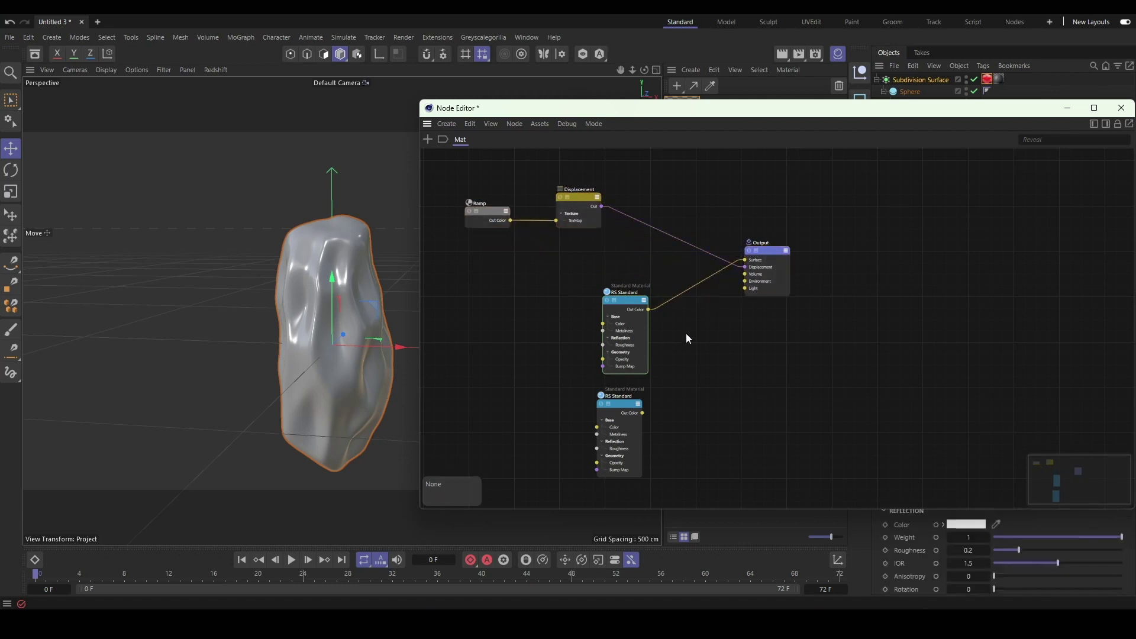
- Add a Material Blender with the original RS Standard as base, the duplicate as Layer 1 material, and the Ramp as Layer 1 Blend Color
{"action": "key", "text": "shift+c"}
{"action": "type", "text": "MATER"}
{"action": "left_click", "coordinate": [732, 316]}
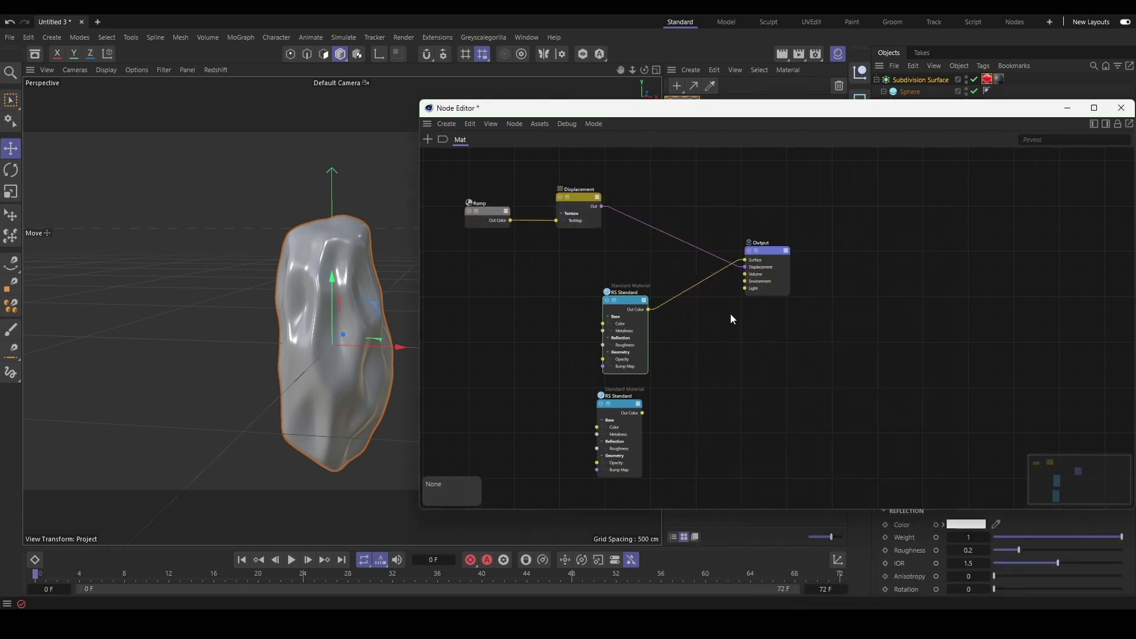
{"action": "left_click_drag", "start_coordinate": [650, 310], "coordinate": [692, 344]}
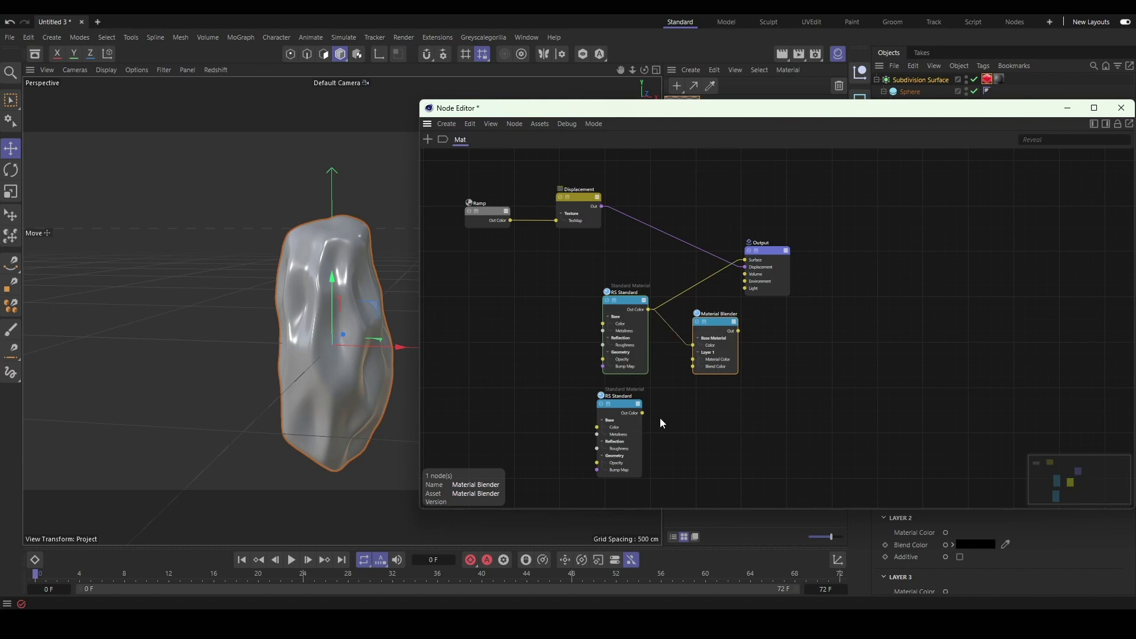
{"action": "left_click_drag", "start_coordinate": [643, 413], "coordinate": [693, 360]}
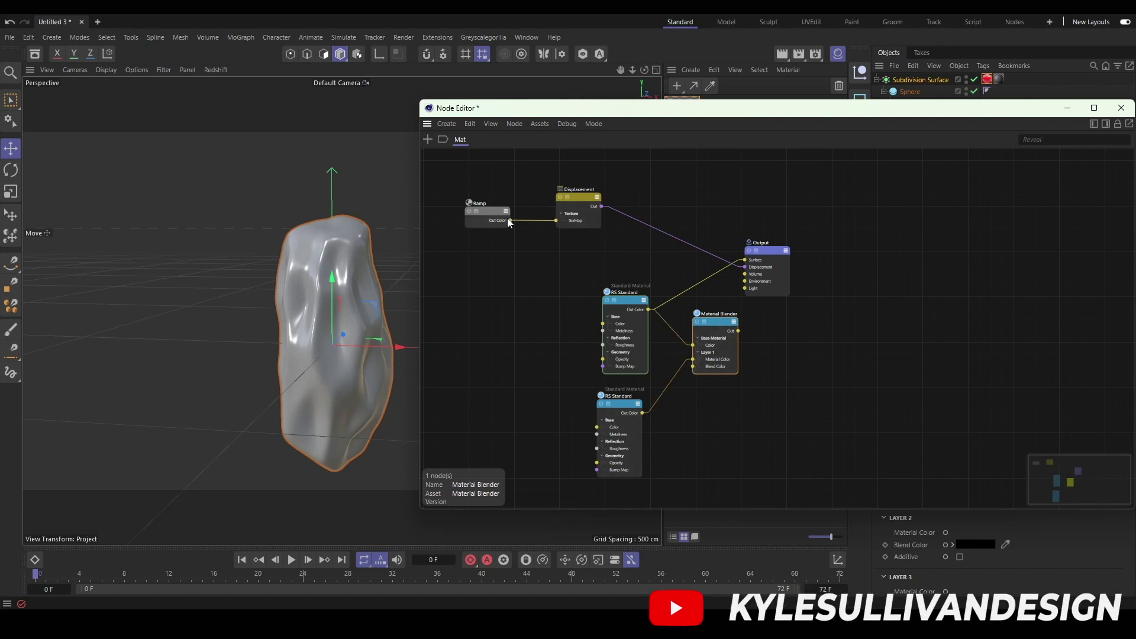
{"action": "left_click_drag", "start_coordinate": [509, 220], "coordinate": [700, 371]}
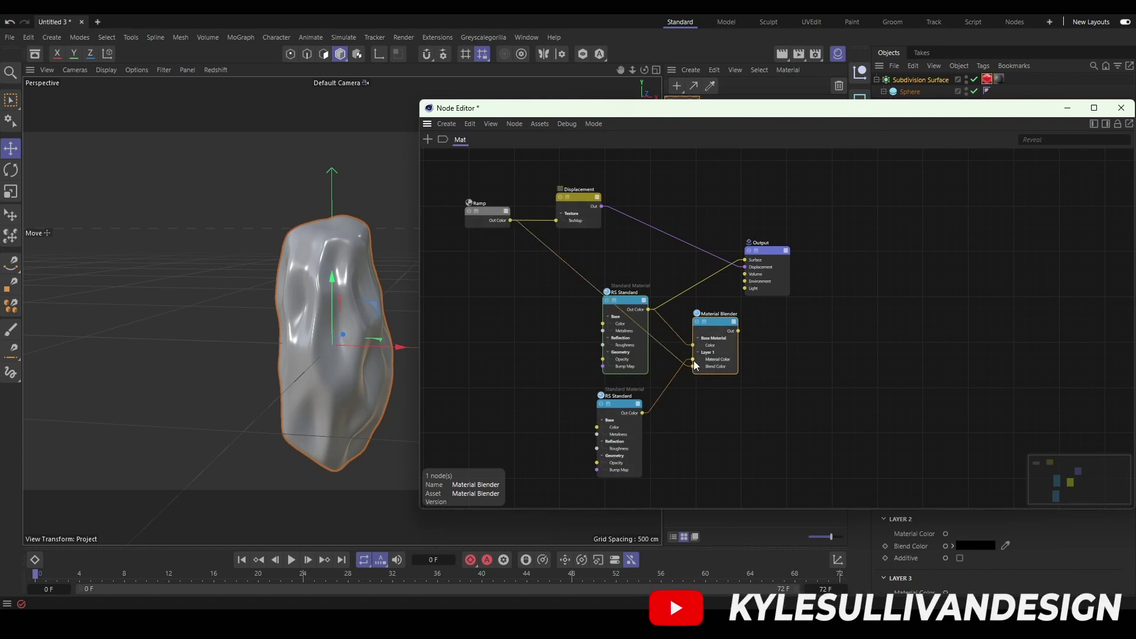
- Give the duplicated RS Standard node a light grey base color, metalness 1 and reflection roughness 0.372
{"action": "left_click", "coordinate": [634, 300]}
{"action": "left_click_drag", "start_coordinate": [874, 121], "coordinate": [547, 169]}
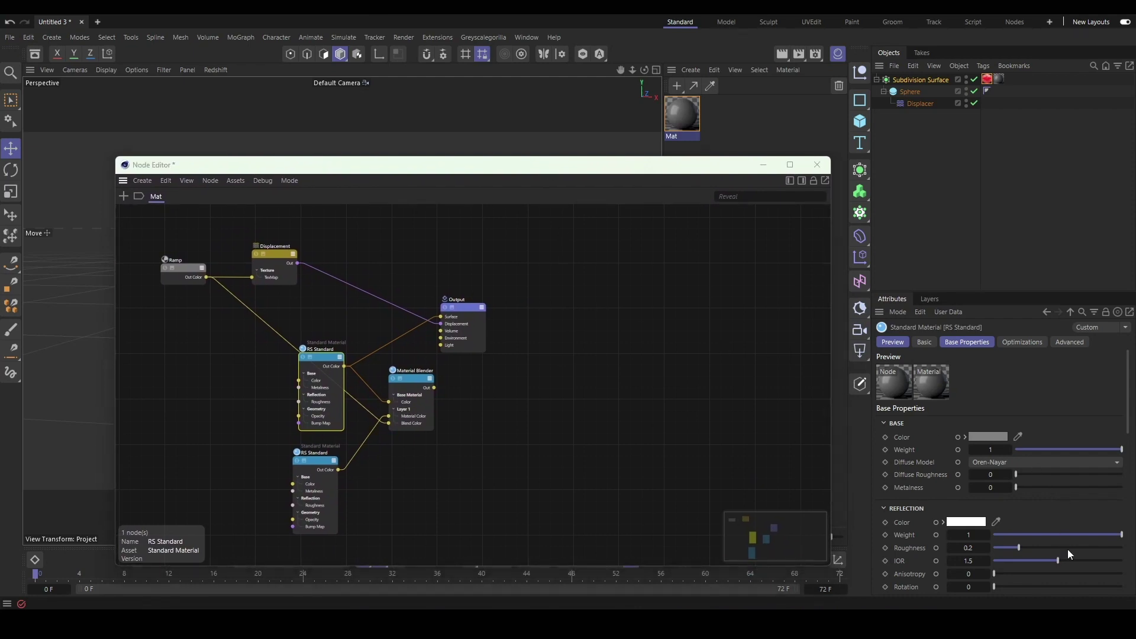
{"action": "left_click", "coordinate": [323, 466]}
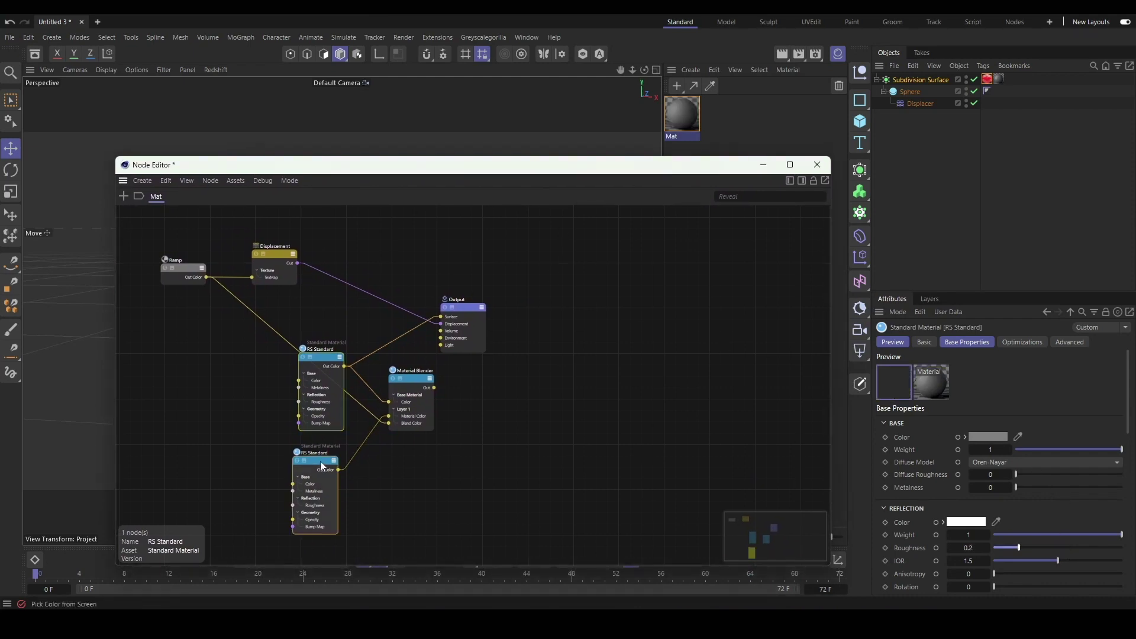
{"action": "left_click", "coordinate": [994, 437]}
{"action": "left_click_drag", "start_coordinate": [1053, 577], "coordinate": [1092, 574]}
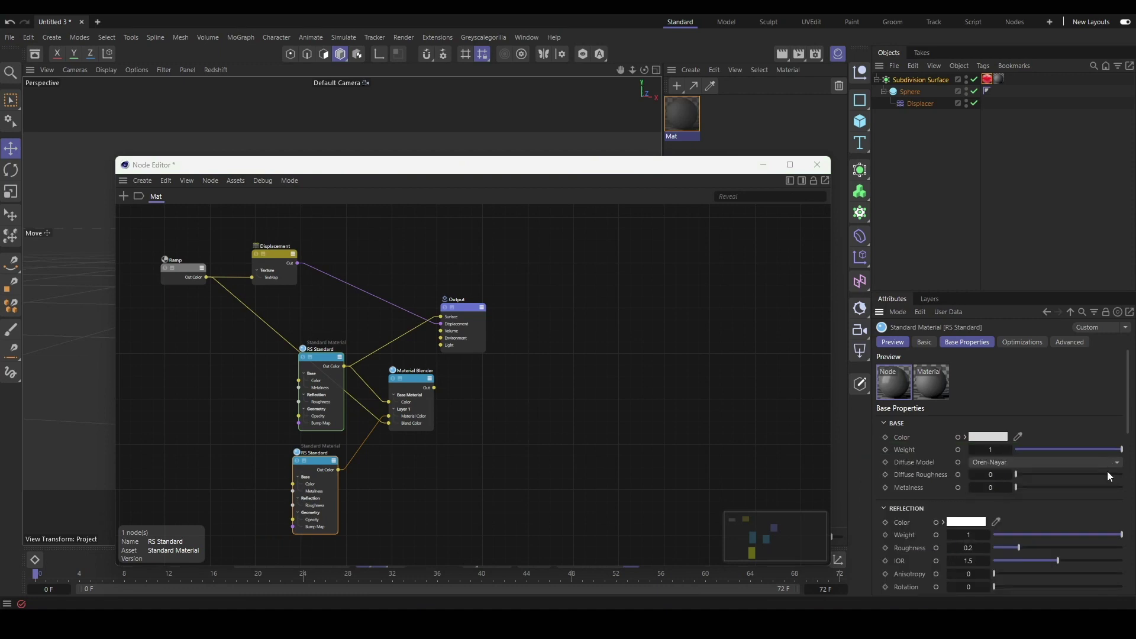
{"action": "left_click_drag", "start_coordinate": [1019, 548], "coordinate": [1048, 548]}
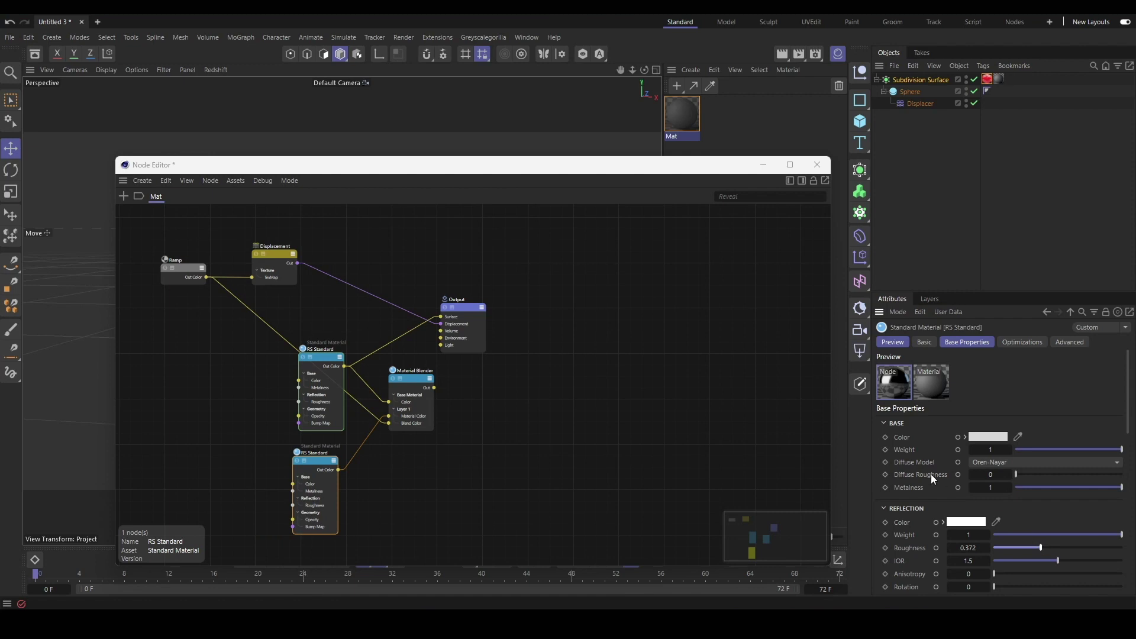
- Connect the Material Blender's Out to the Output's Surface input and start the Redshift live render
{"action": "left_click_drag", "start_coordinate": [496, 166], "coordinate": [657, 169]}
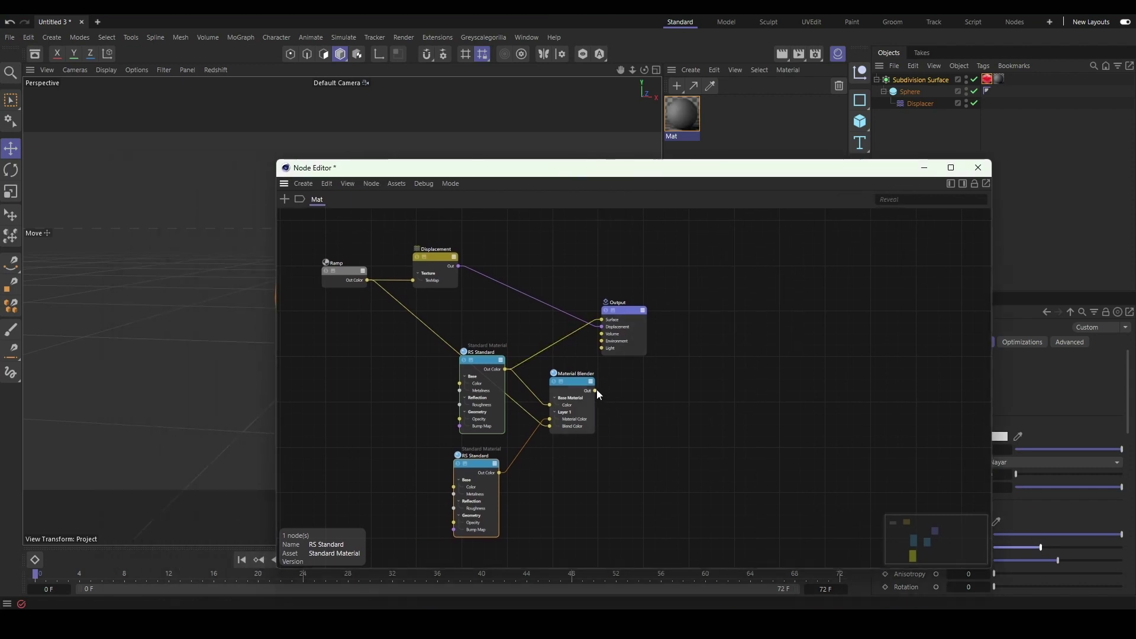
{"action": "left_click_drag", "start_coordinate": [596, 389], "coordinate": [602, 319]}
{"action": "left_click_drag", "start_coordinate": [648, 171], "coordinate": [801, 158]}
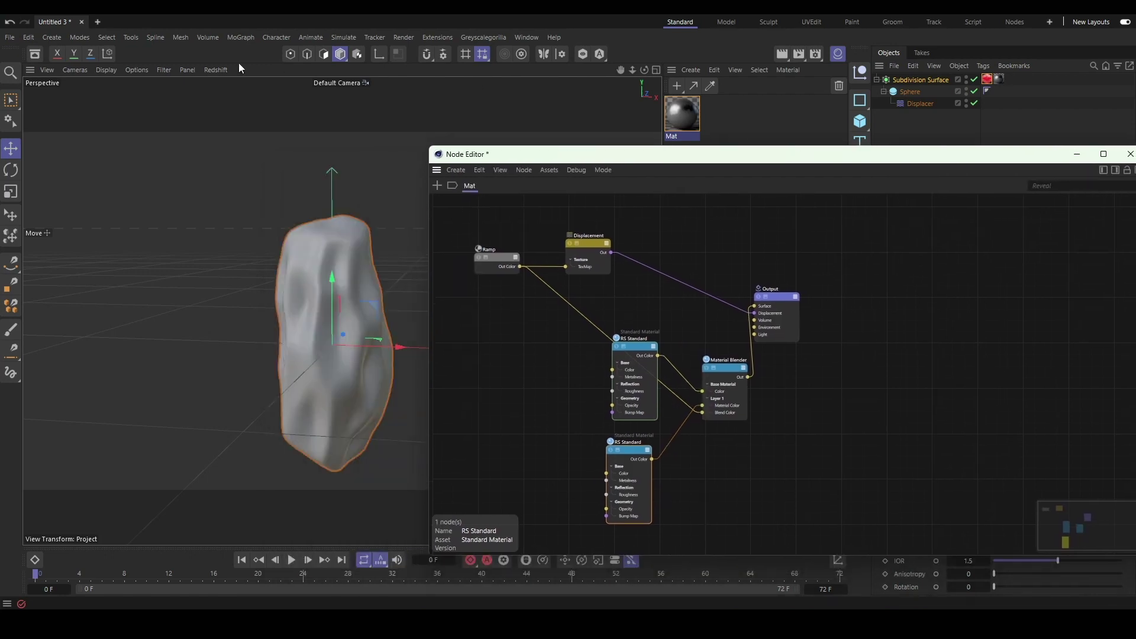
{"action": "left_click", "coordinate": [216, 70]}
{"action": "left_click", "coordinate": [228, 89]}
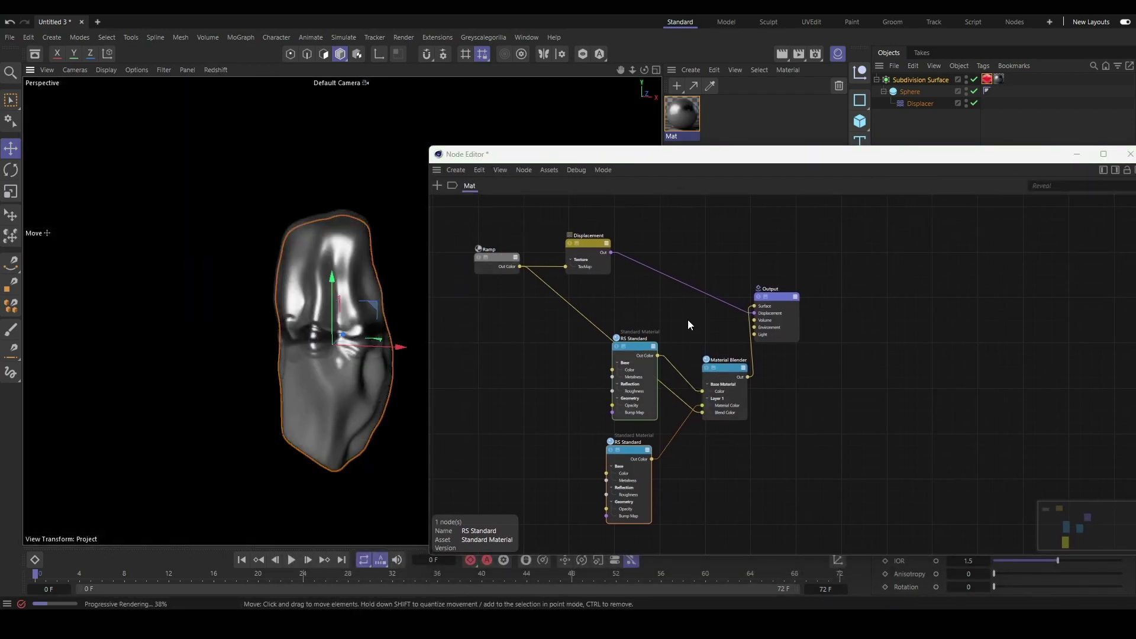
- Set the duplicated RS Standard node's reflection roughness to 0.217
{"action": "left_click_drag", "start_coordinate": [825, 155], "coordinate": [581, 471]}
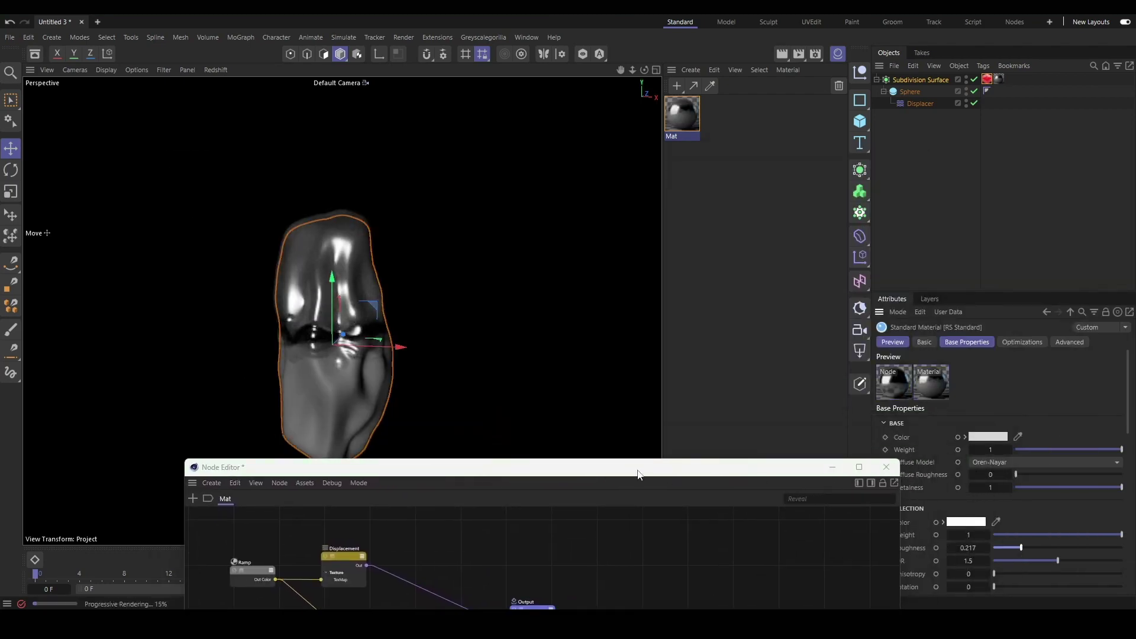
{"action": "left_click_drag", "start_coordinate": [638, 474], "coordinate": [838, 153]}
- Duplicate the Ramp node and place the copy below the original
{"action": "left_click", "coordinate": [455, 258]}
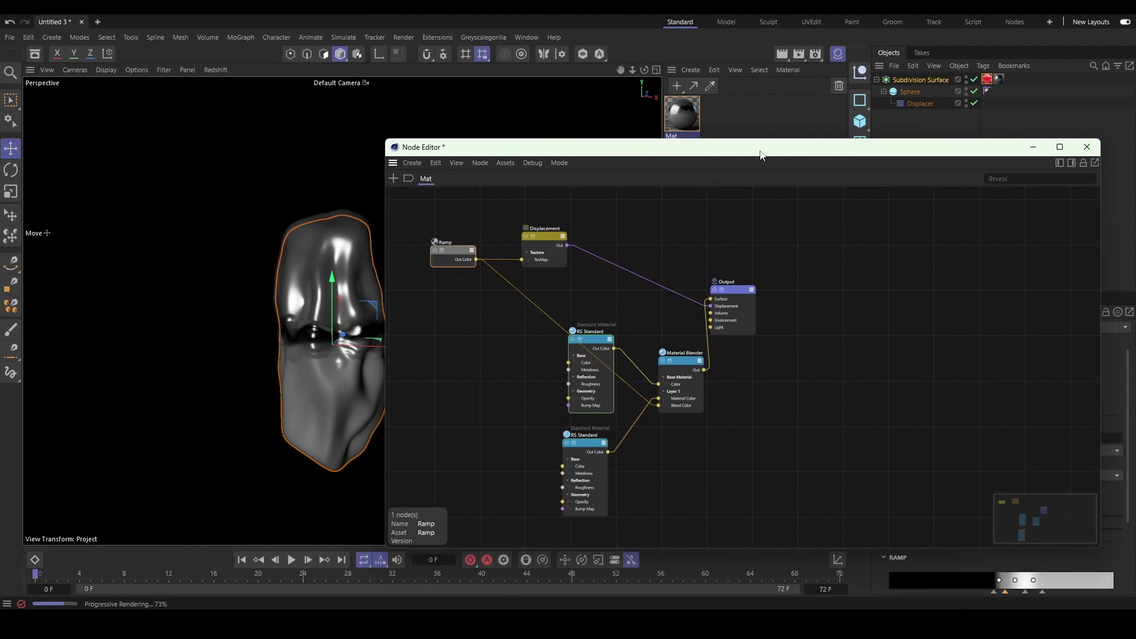
{"action": "left_click_drag", "start_coordinate": [761, 155], "coordinate": [748, 138]}
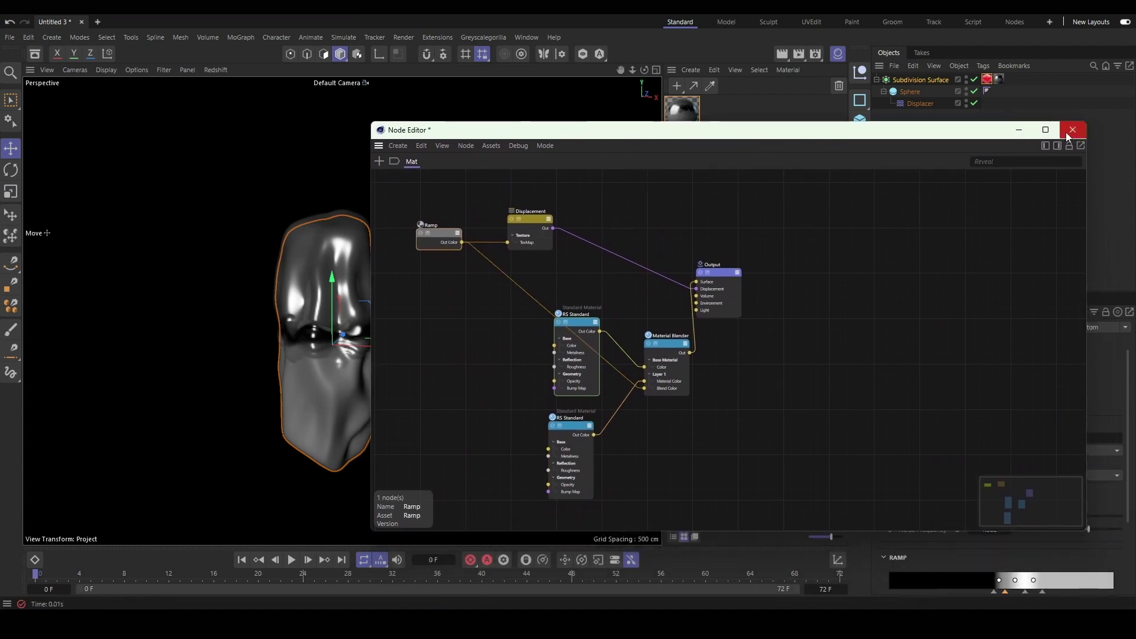
{"action": "left_click_drag", "start_coordinate": [439, 233], "coordinate": [431, 310], "text": "ctrl"}
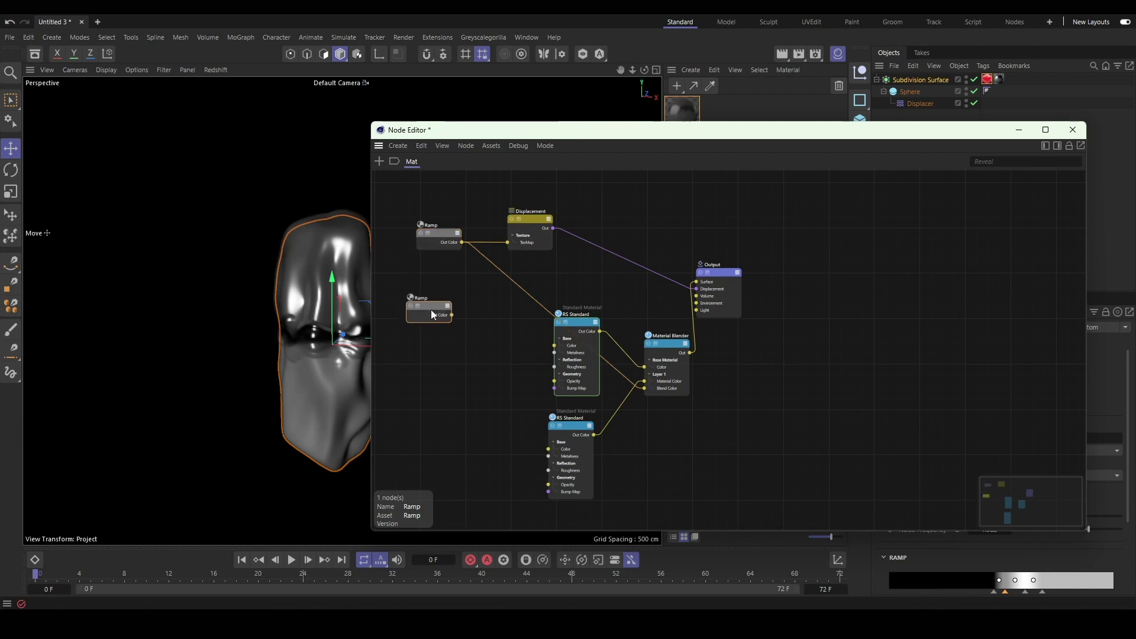
- Remove the last grey knot from the duplicated ramp and connect its Out Color to the Material Blender's Layer 1 Blend Color
{"action": "left_click", "coordinate": [1043, 592]}
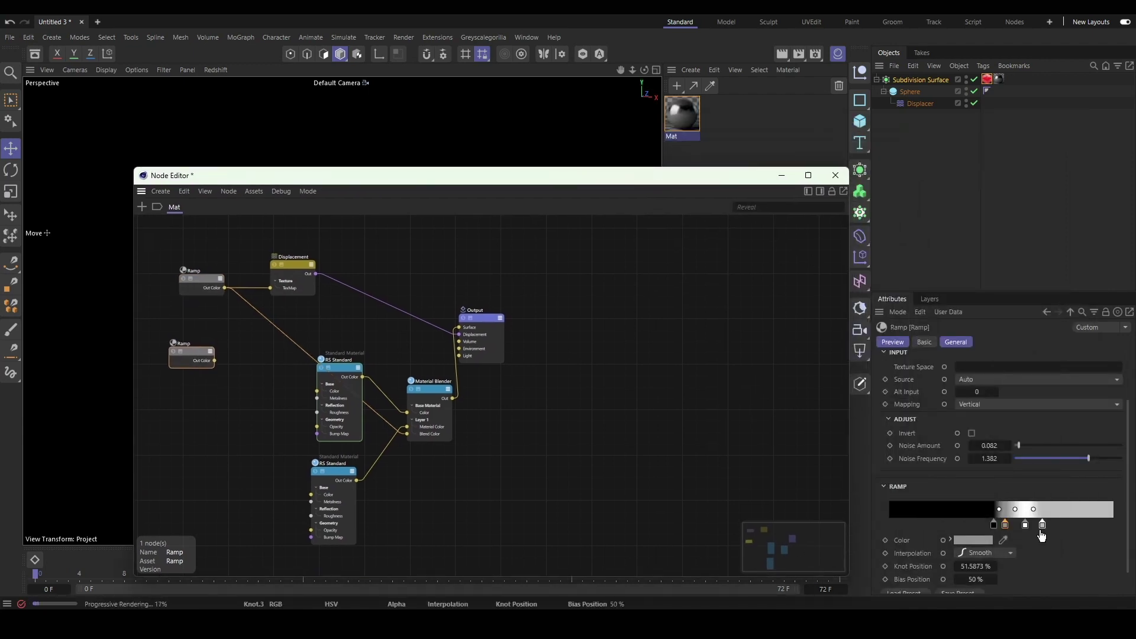
{"action": "left_click_drag", "start_coordinate": [1042, 527], "coordinate": [994, 473]}
{"action": "left_click_drag", "start_coordinate": [620, 179], "coordinate": [856, 78]}
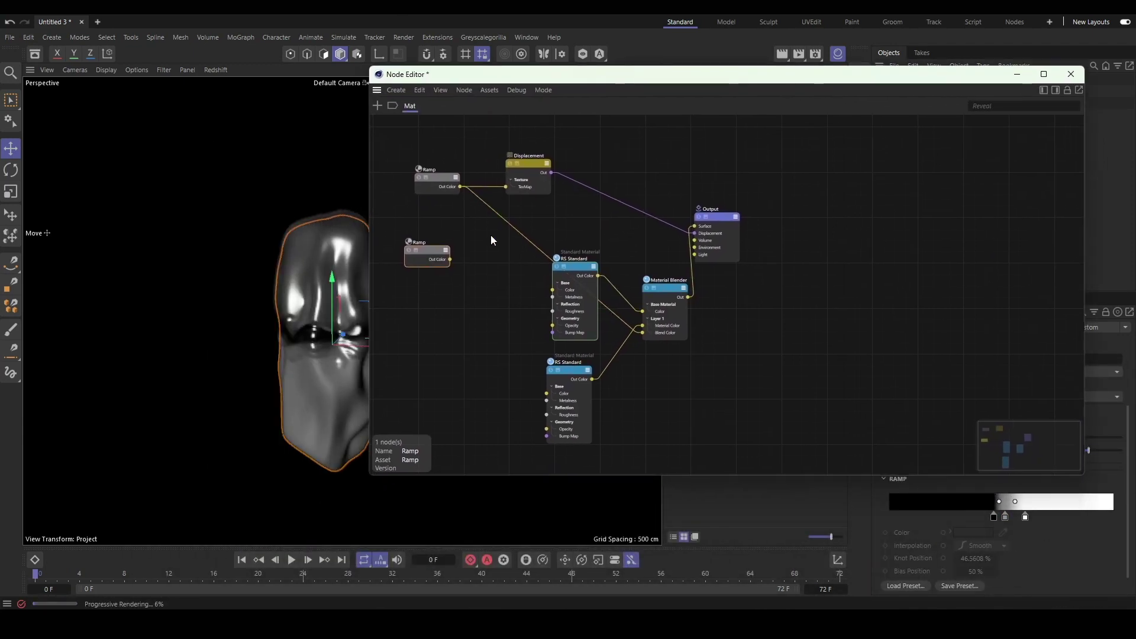
{"action": "left_click_drag", "start_coordinate": [450, 259], "coordinate": [645, 332]}
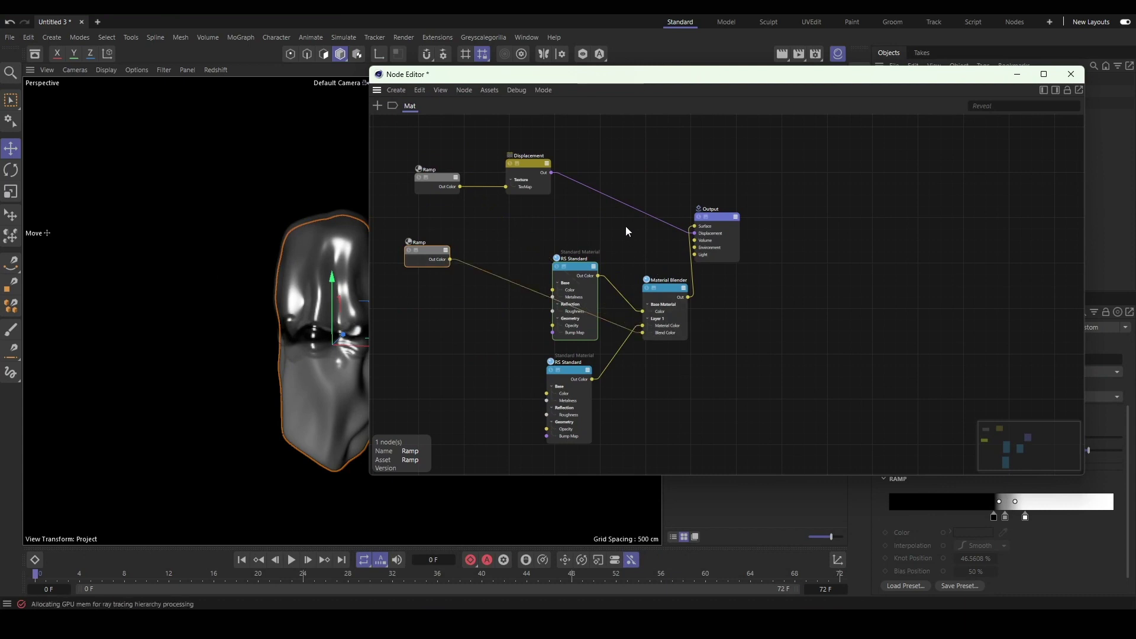
{"action": "left_click_drag", "start_coordinate": [761, 90], "coordinate": [643, 92]}
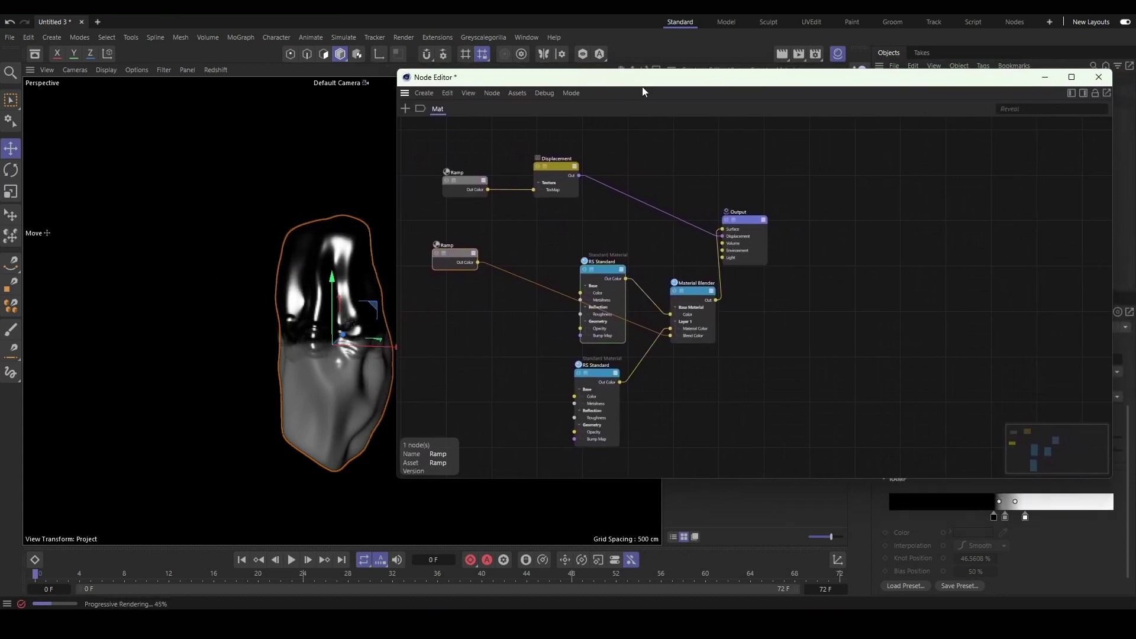
- Delete the duplicated ramp's remaining grey knot and move its white knot to about 56.35 %
{"action": "left_click", "coordinate": [1005, 520]}
{"action": "key", "text": "Delete"}
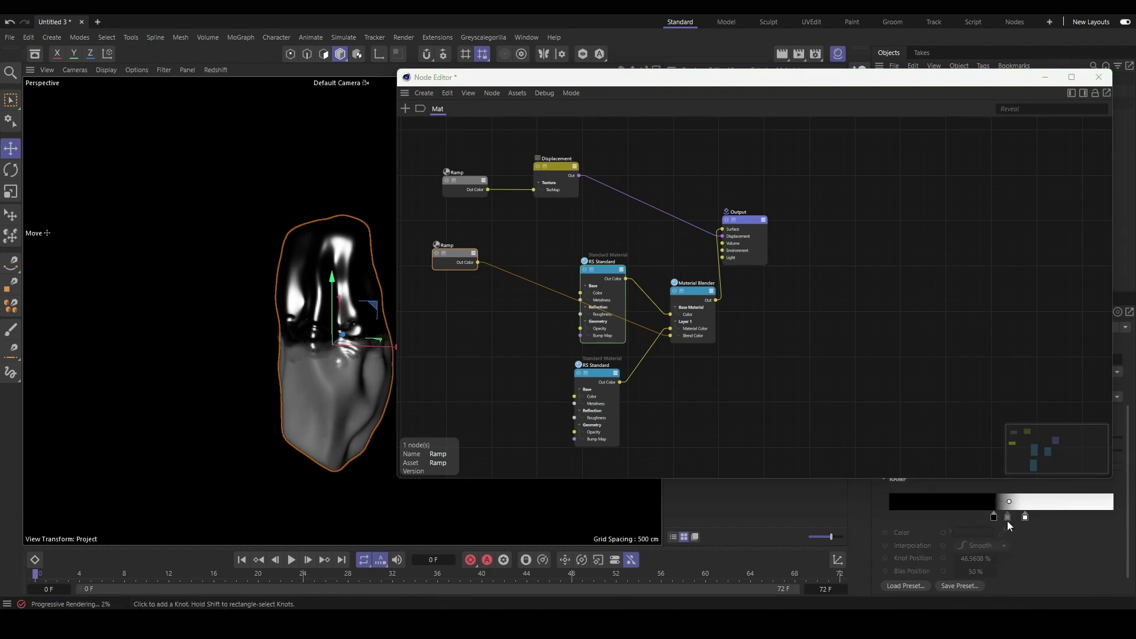
{"action": "left_click_drag", "start_coordinate": [1025, 518], "coordinate": [1017, 521]}
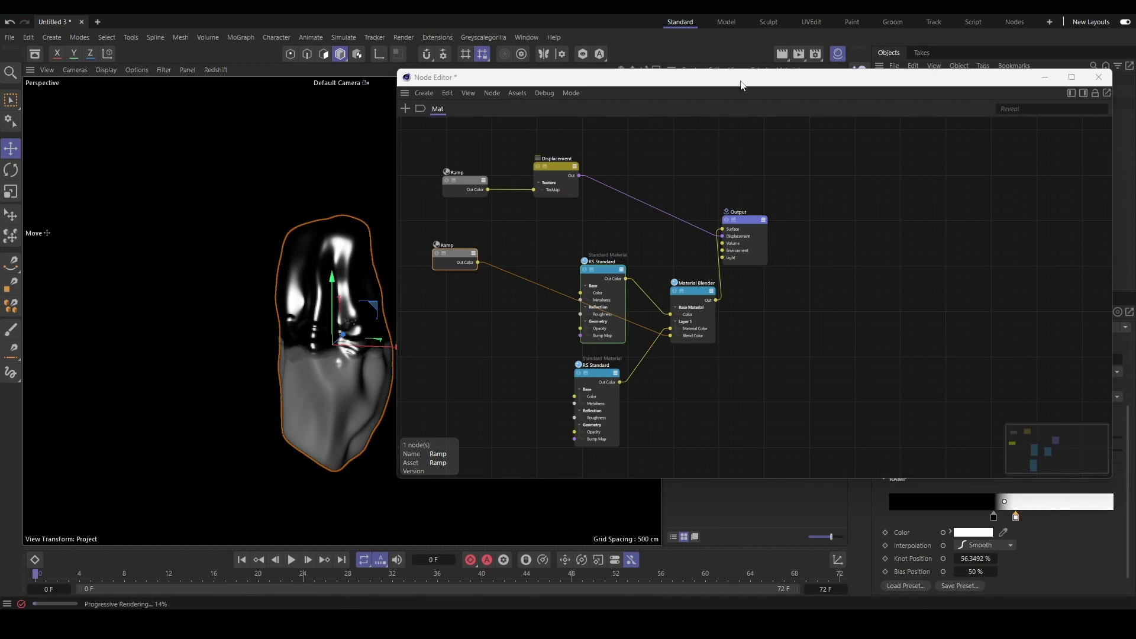
- Leave the node graph and set the Offset V of the Subdivision Surface's material tag to 21 %
{"action": "left_click_drag", "start_coordinate": [741, 82], "coordinate": [671, 87]}
{"action": "middle_click_drag", "start_coordinate": [457, 371], "coordinate": [529, 353]}
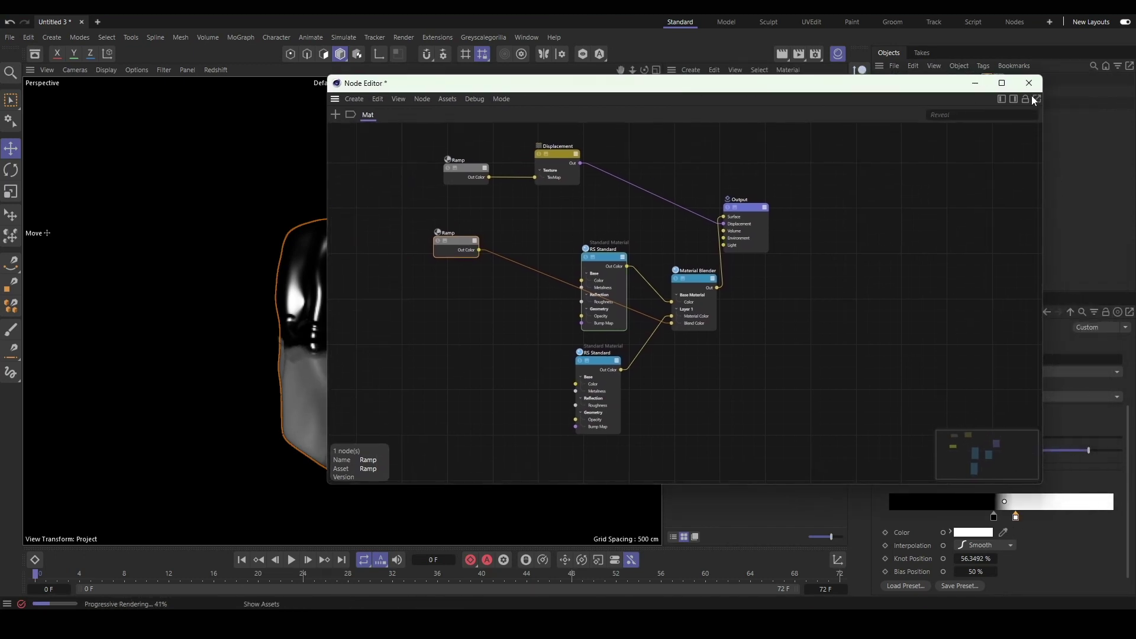
{"action": "left_click", "coordinate": [1029, 82]}
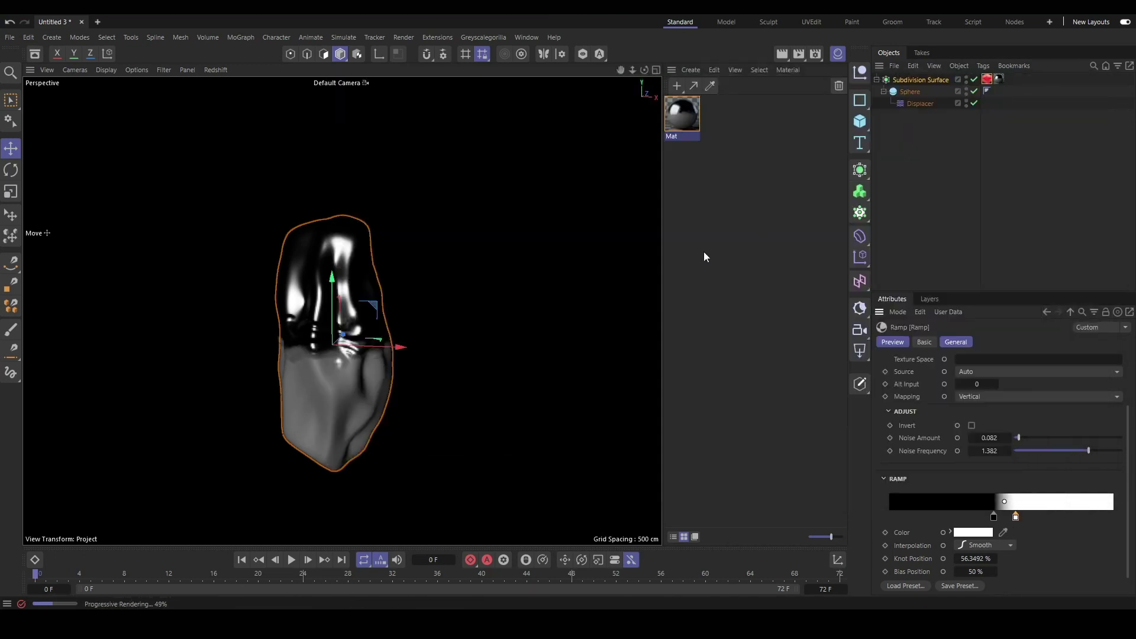
{"action": "left_click", "coordinate": [986, 79]}
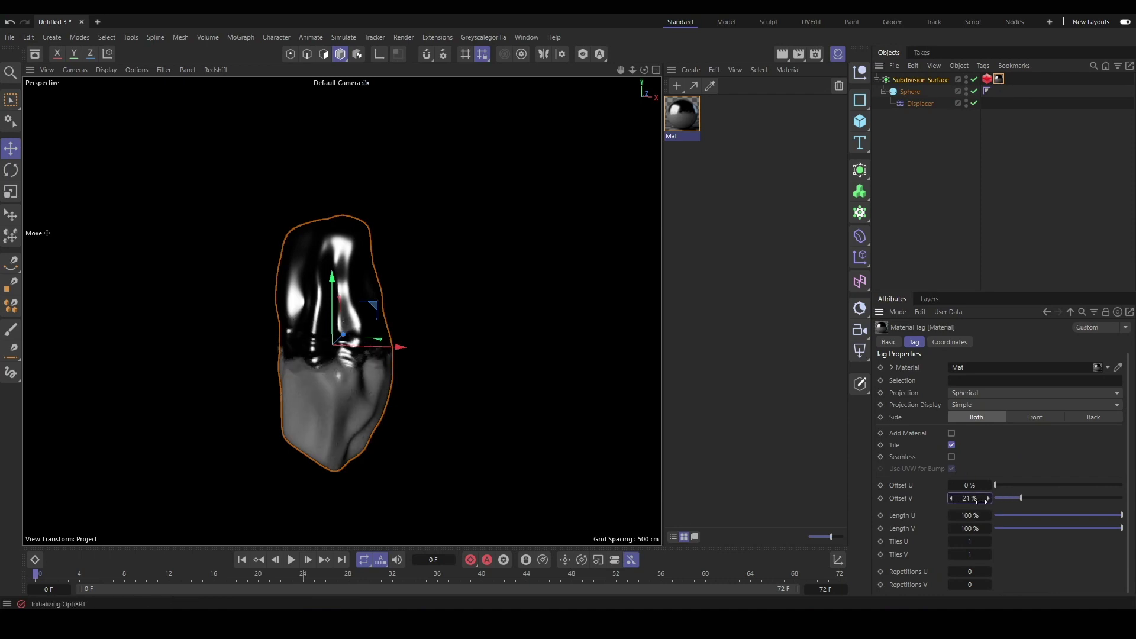
- Preview the four-knot displacement Ramp by connecting its Out Color to the Output node's Surface in material Mat
{"action": "double_click", "coordinate": [688, 115]}
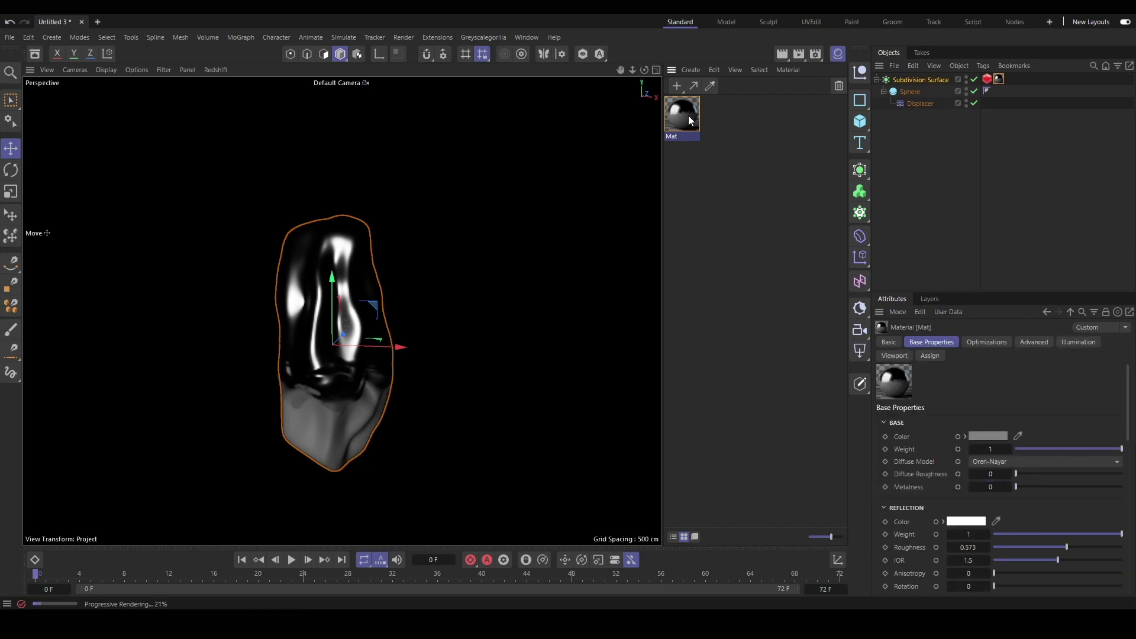
{"action": "left_click", "coordinate": [563, 194]}
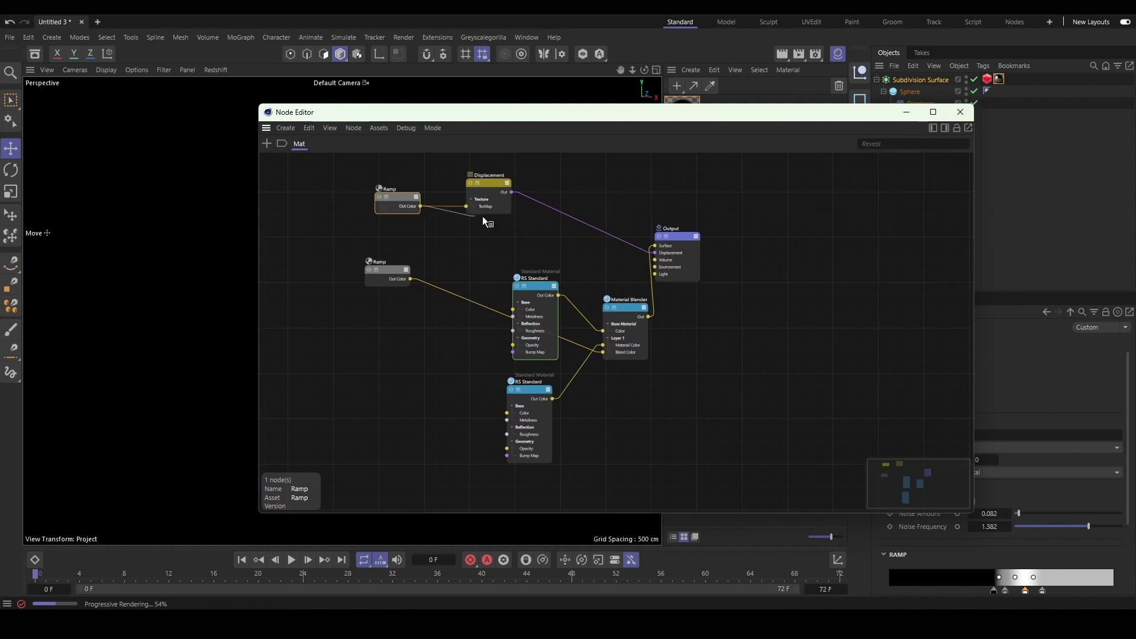
{"action": "left_click_drag", "start_coordinate": [485, 221], "coordinate": [656, 246]}
{"action": "left_click_drag", "start_coordinate": [687, 116], "coordinate": [573, 109]}
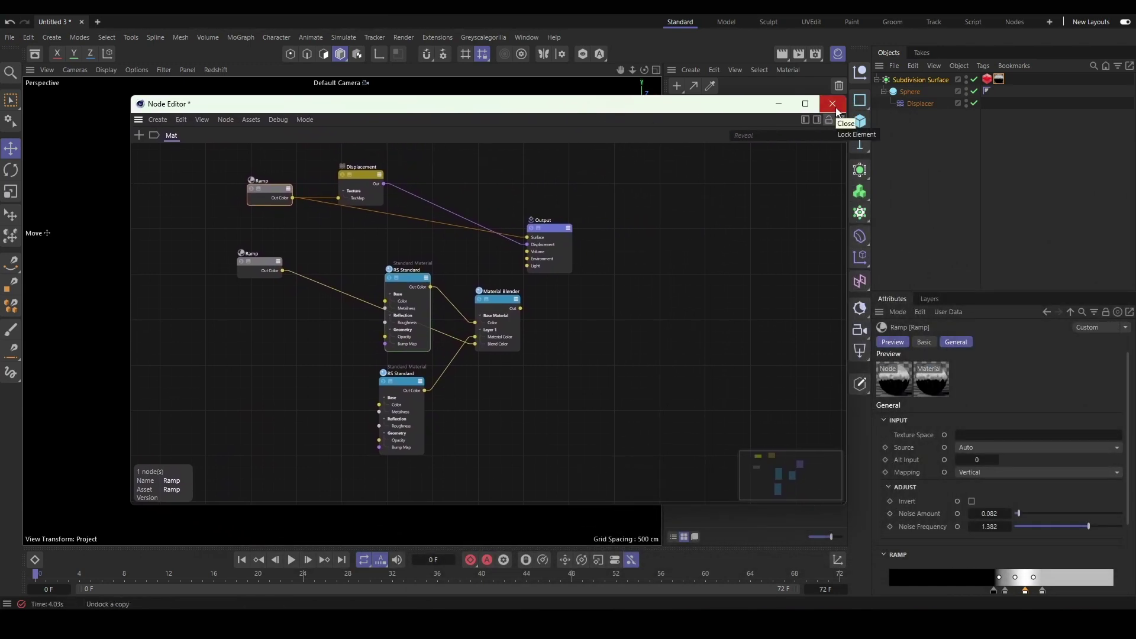
{"action": "left_click", "coordinate": [832, 104]}
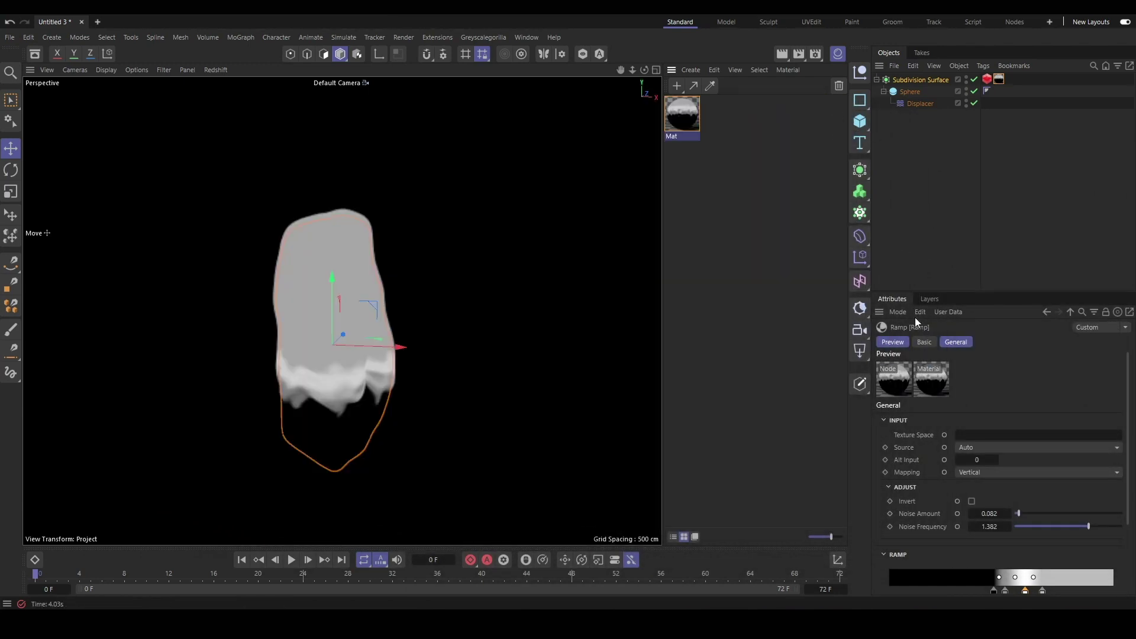
- Keyframe the ramp's Noise Amount at frame 0, try a value of 0.114 at frame 48, and set Noise Frequency to 1.338
{"action": "left_click", "coordinate": [890, 514]}
{"action": "left_click", "coordinate": [572, 575]}
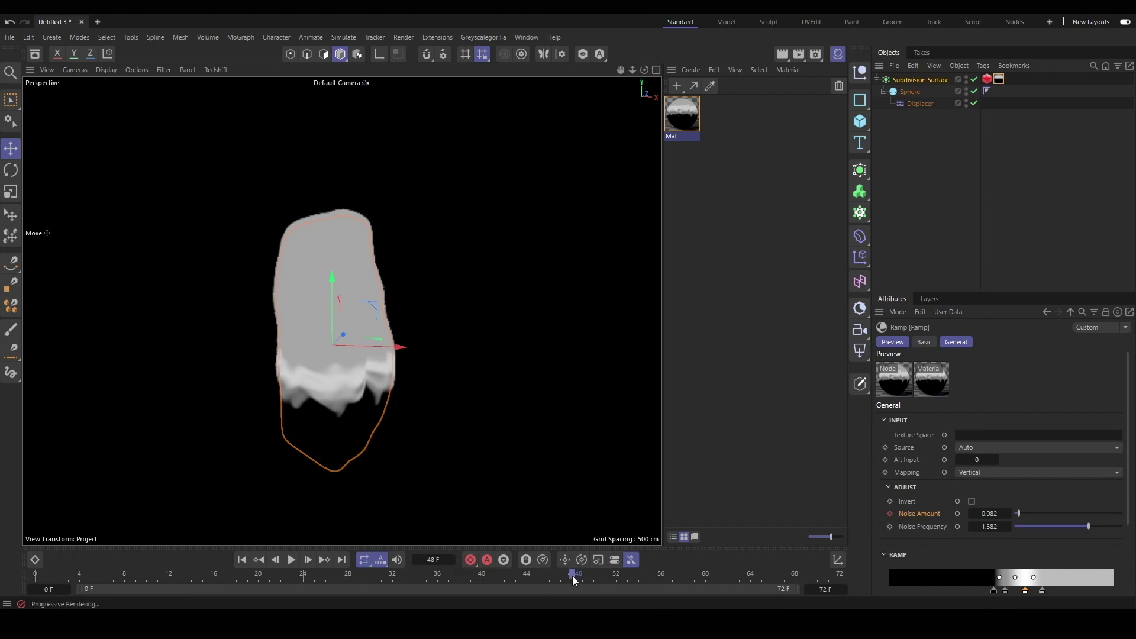
{"action": "left_click", "coordinate": [1022, 513]}
{"action": "left_click", "coordinate": [1093, 527]}
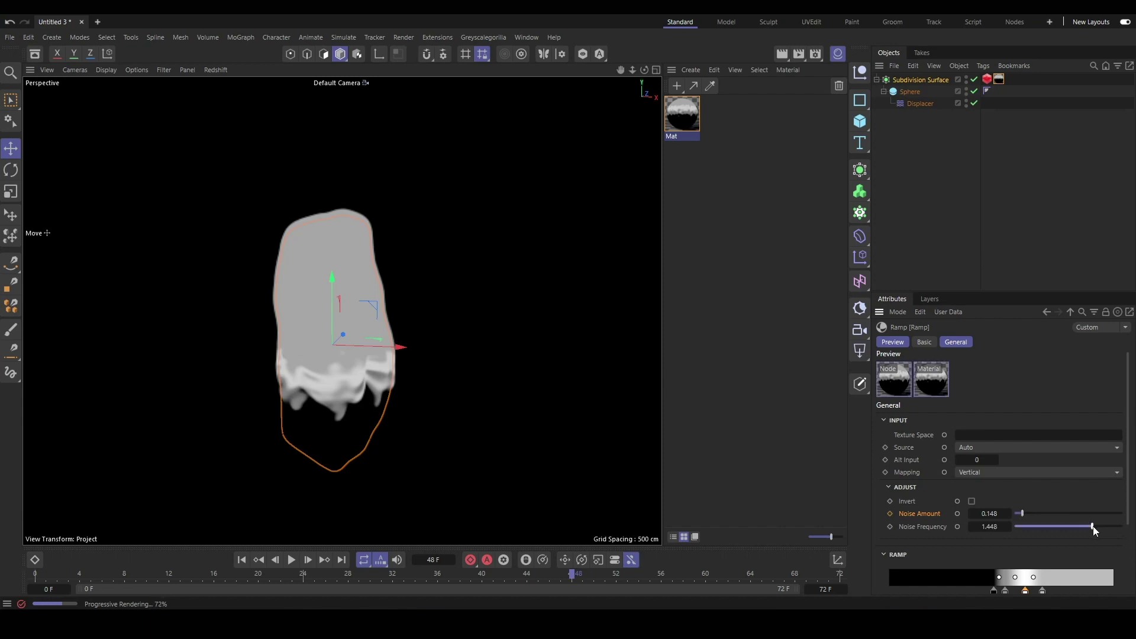
{"action": "left_click_drag", "start_coordinate": [1092, 526], "coordinate": [1085, 526]}
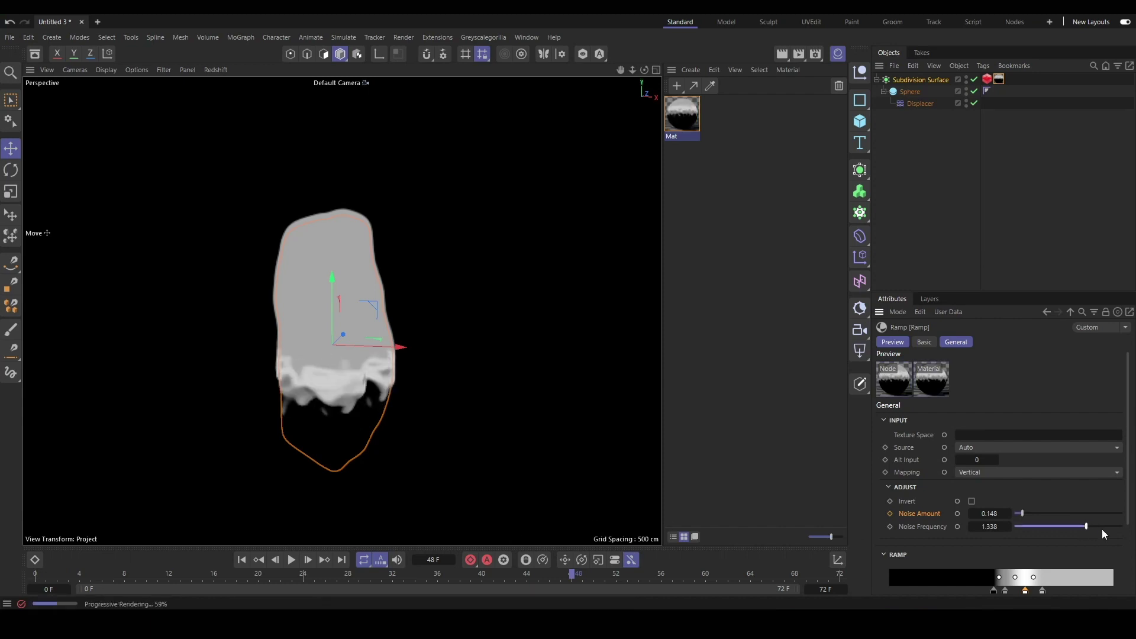
{"action": "left_click_drag", "start_coordinate": [1023, 517], "coordinate": [1022, 517]}
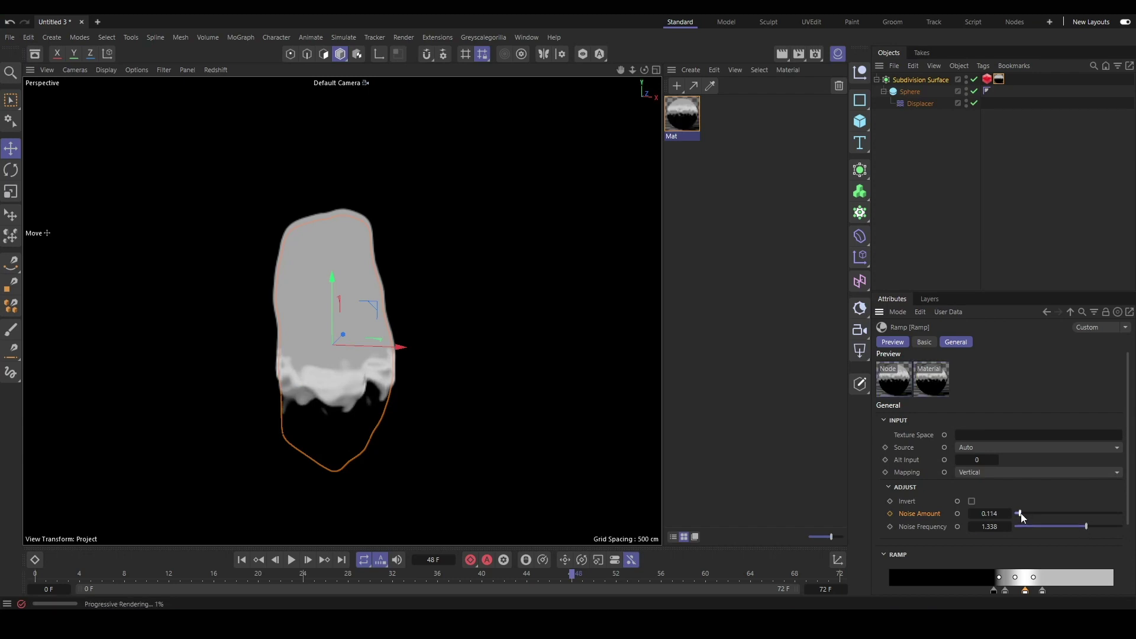
- Discard the Noise Amount animation and keyframe Noise Frequency at 1.338 on frame 0 and 1.218 on frame 48, scrubbing to check it
{"action": "left_click", "coordinate": [38, 575]}
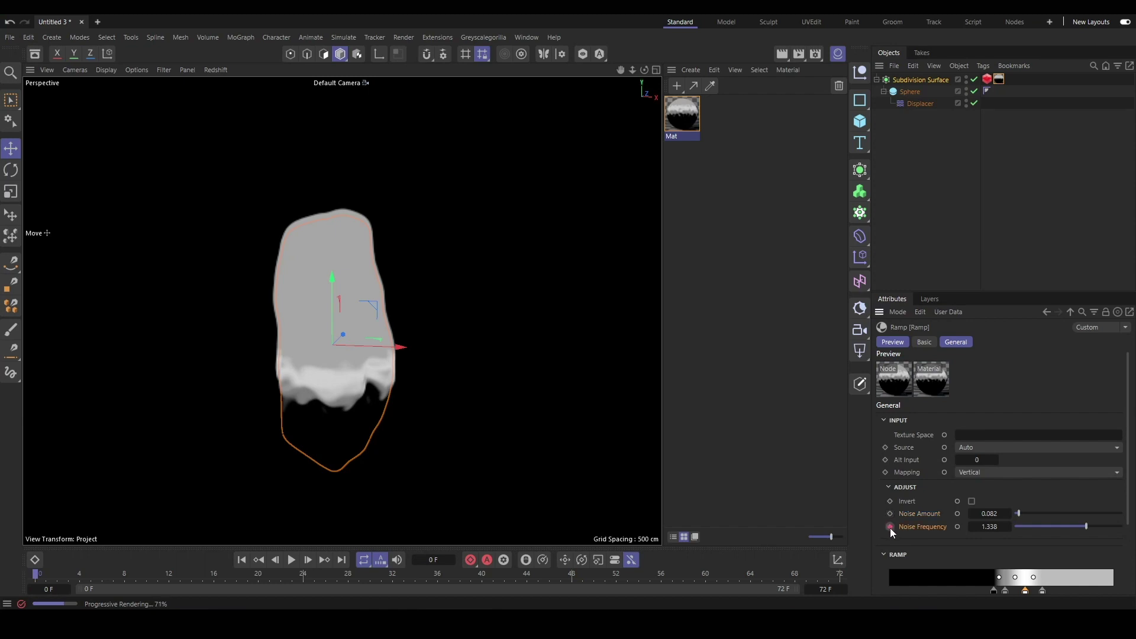
{"action": "left_click", "coordinate": [571, 575]}
{"action": "left_click", "coordinate": [1080, 526]}
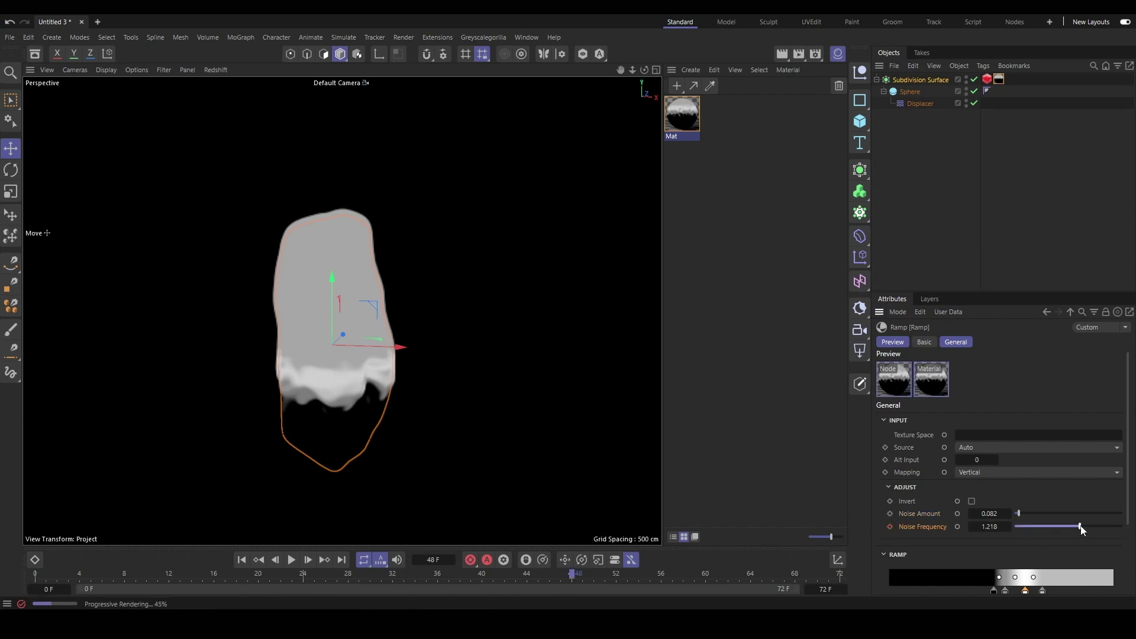
{"action": "left_click", "coordinate": [890, 526]}
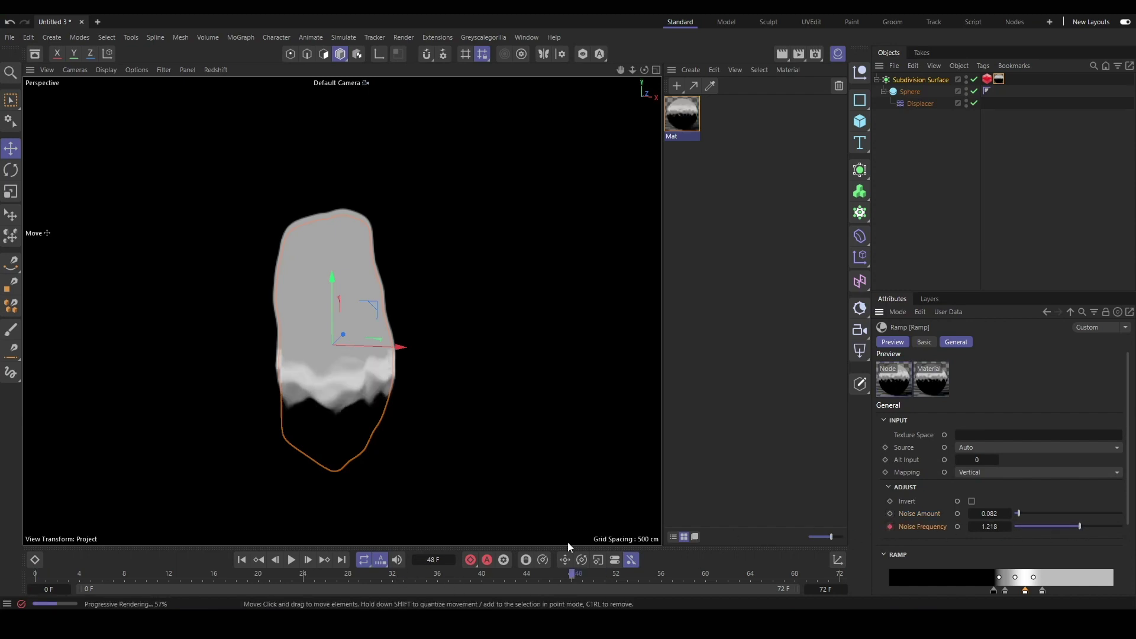
{"action": "left_click", "coordinate": [55, 576]}
{"action": "left_click_drag", "start_coordinate": [193, 585], "coordinate": [203, 583]}
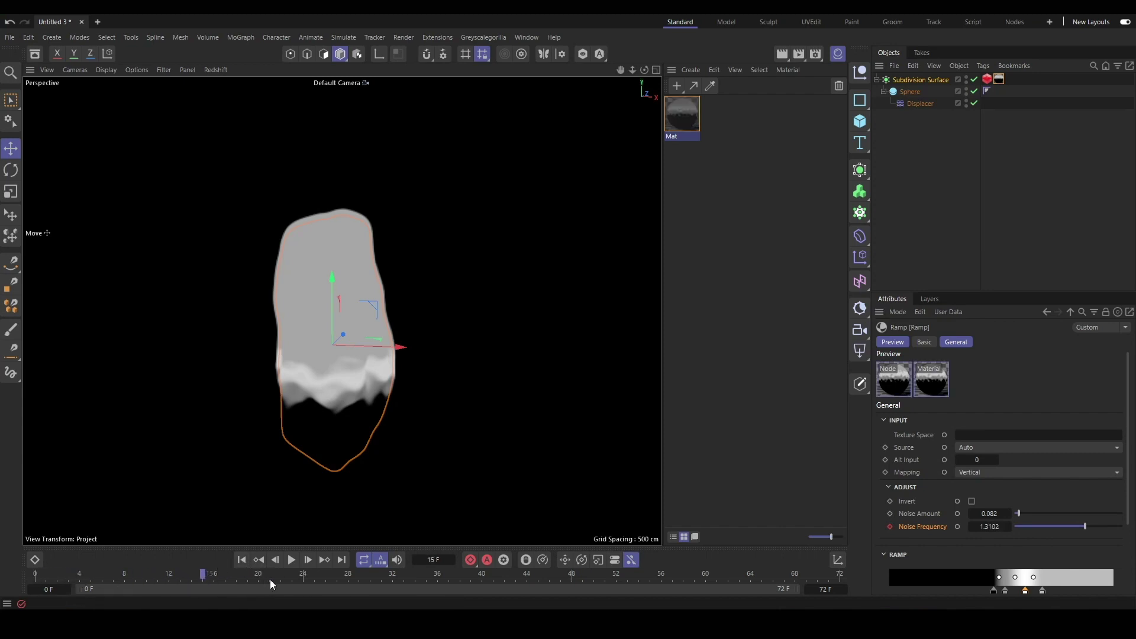
{"action": "left_click_drag", "start_coordinate": [335, 577], "coordinate": [485, 573]}
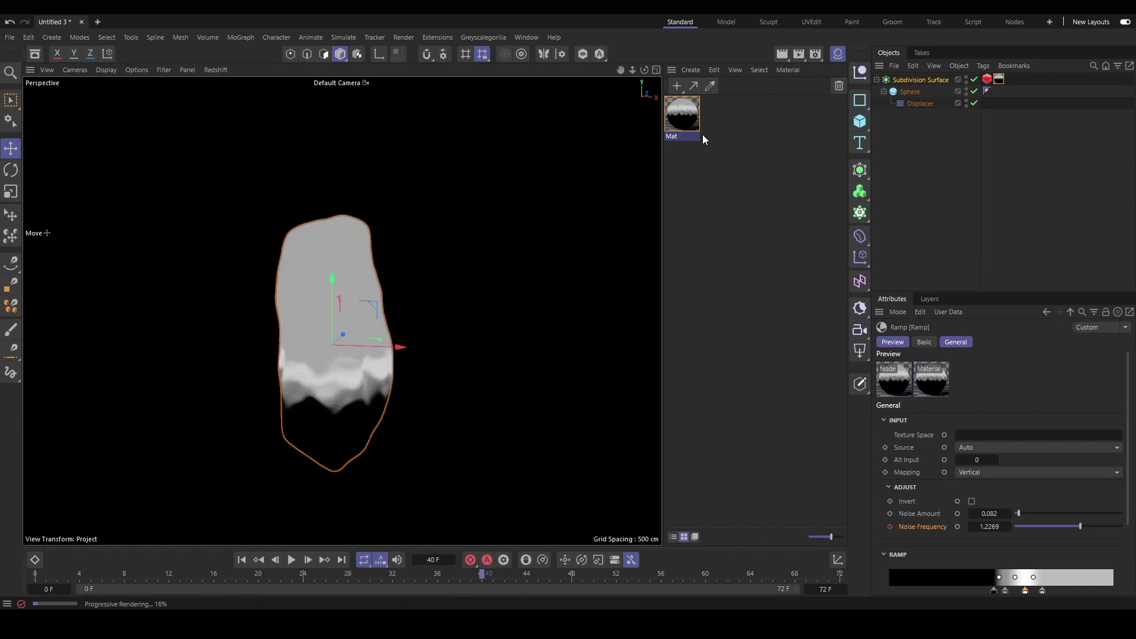
- Reconnect the Material Blender's Out to the Output node's Surface in material Mat and close the node graph
{"action": "double_click", "coordinate": [691, 114]}
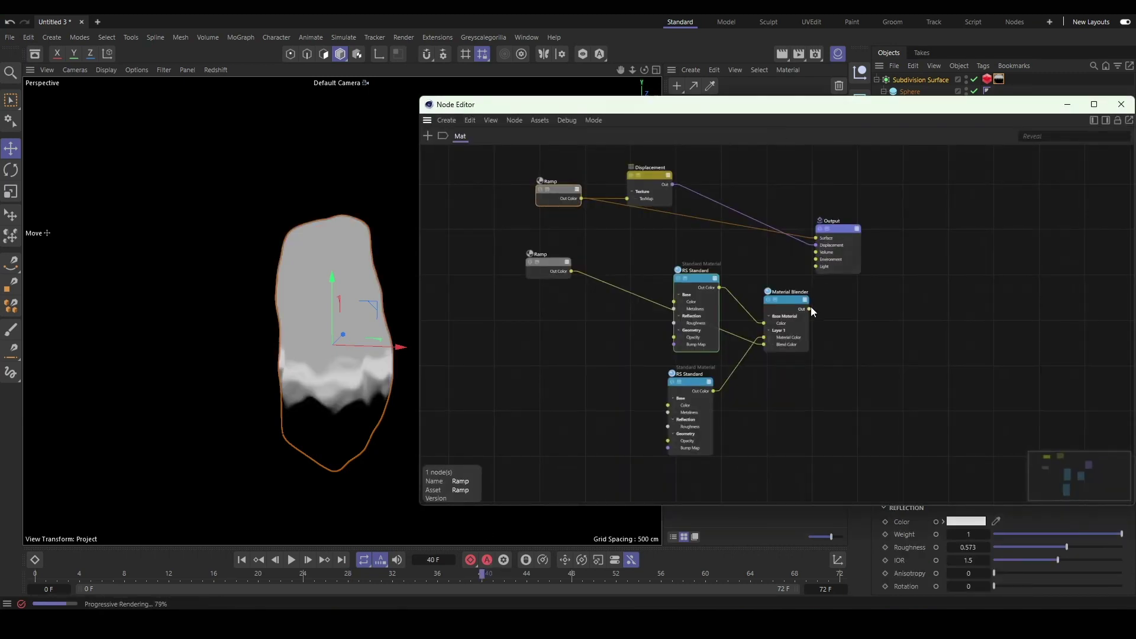
{"action": "left_click_drag", "start_coordinate": [809, 309], "coordinate": [816, 238]}
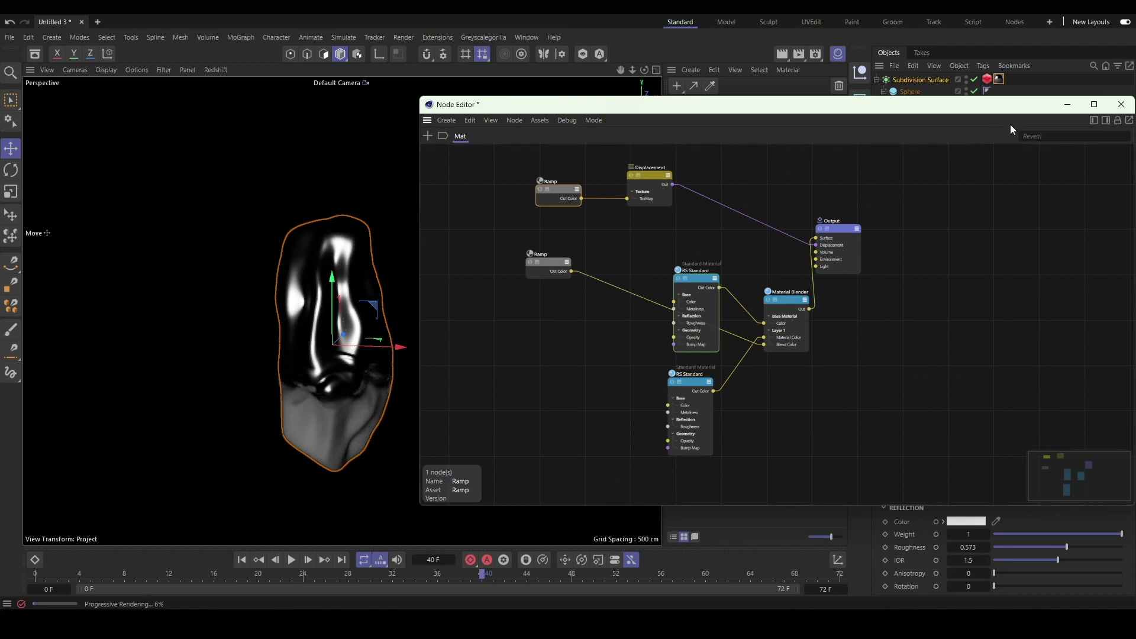
{"action": "left_click", "coordinate": [1121, 104]}
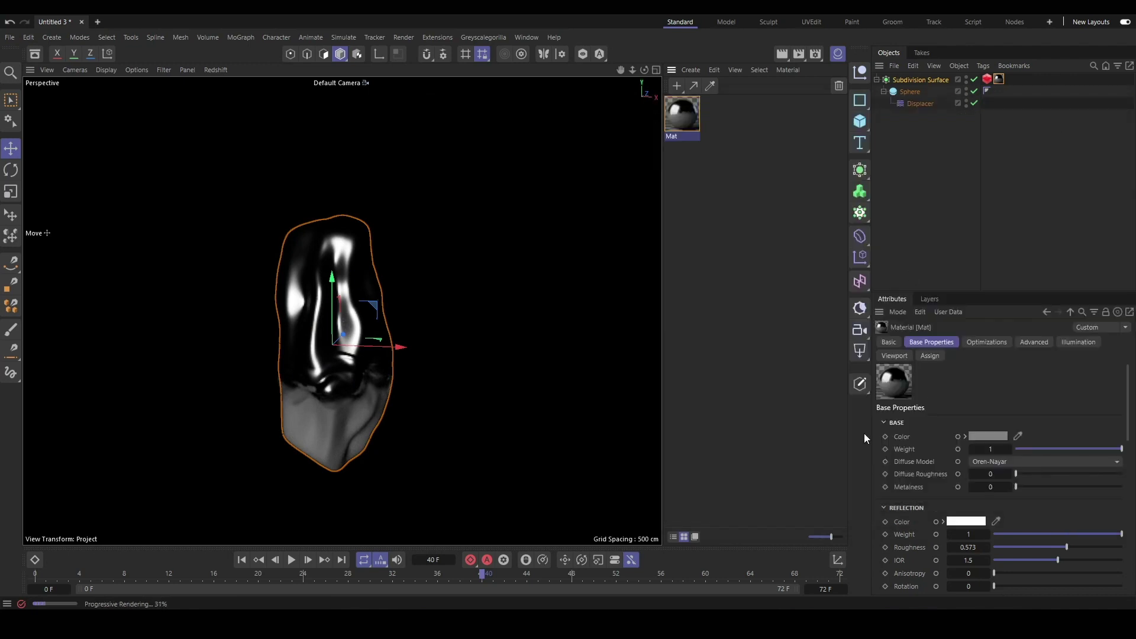
- Keyframe the material tag's Offset V at -37 % on frame 0 and 9 % on frame 48
{"action": "left_click", "coordinate": [242, 561]}
{"action": "left_click", "coordinate": [999, 79]}
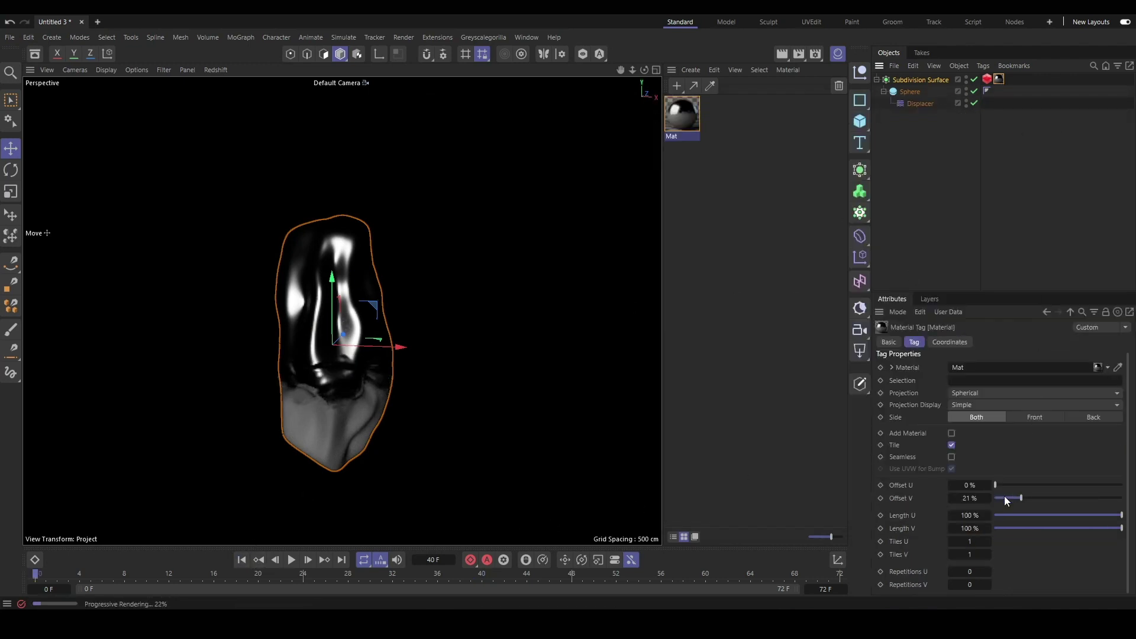
{"action": "left_click_drag", "start_coordinate": [974, 499], "coordinate": [974, 498]}
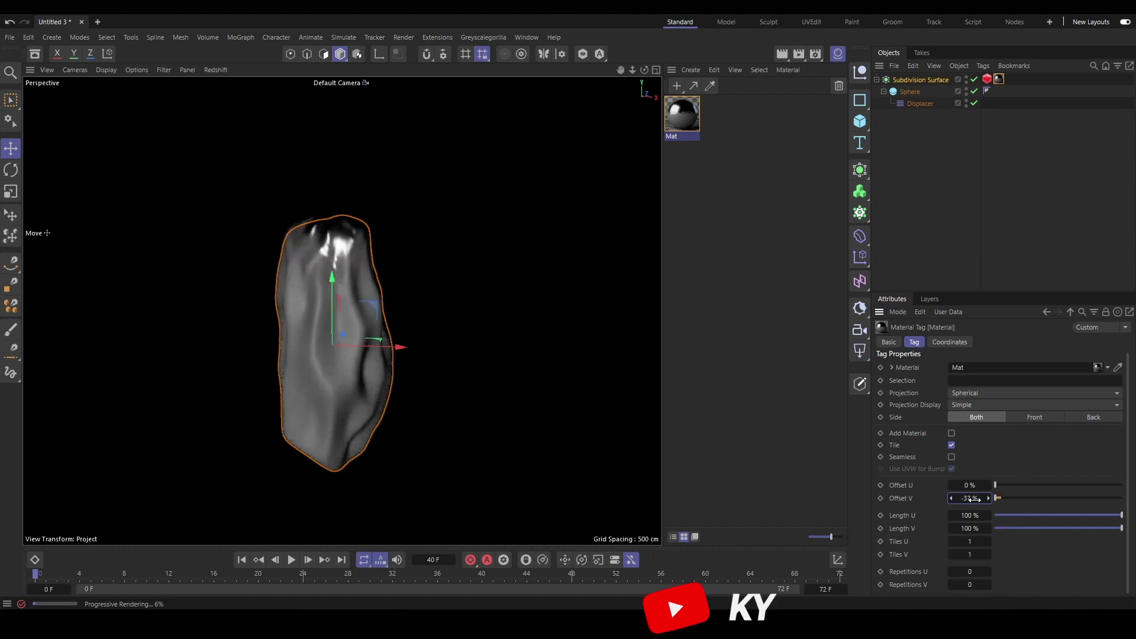
{"action": "left_click", "coordinate": [568, 574]}
{"action": "left_click_drag", "start_coordinate": [973, 498], "coordinate": [974, 498]}
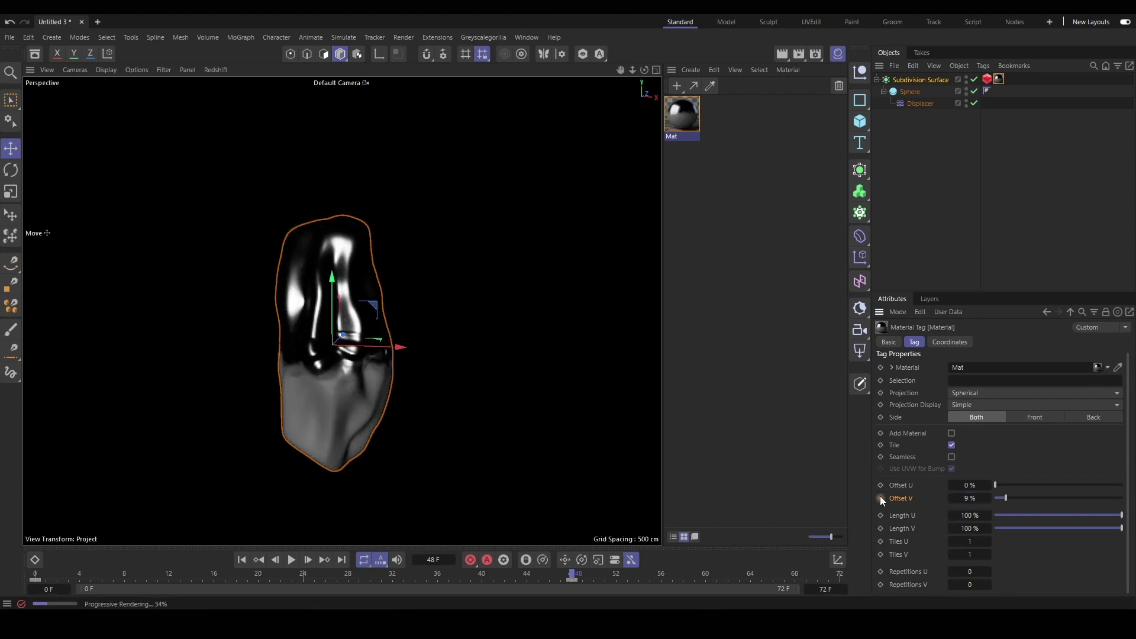
- Play back the material animation to check it and turn off Redshift rendering in the viewport
{"action": "left_click", "coordinate": [292, 561]}
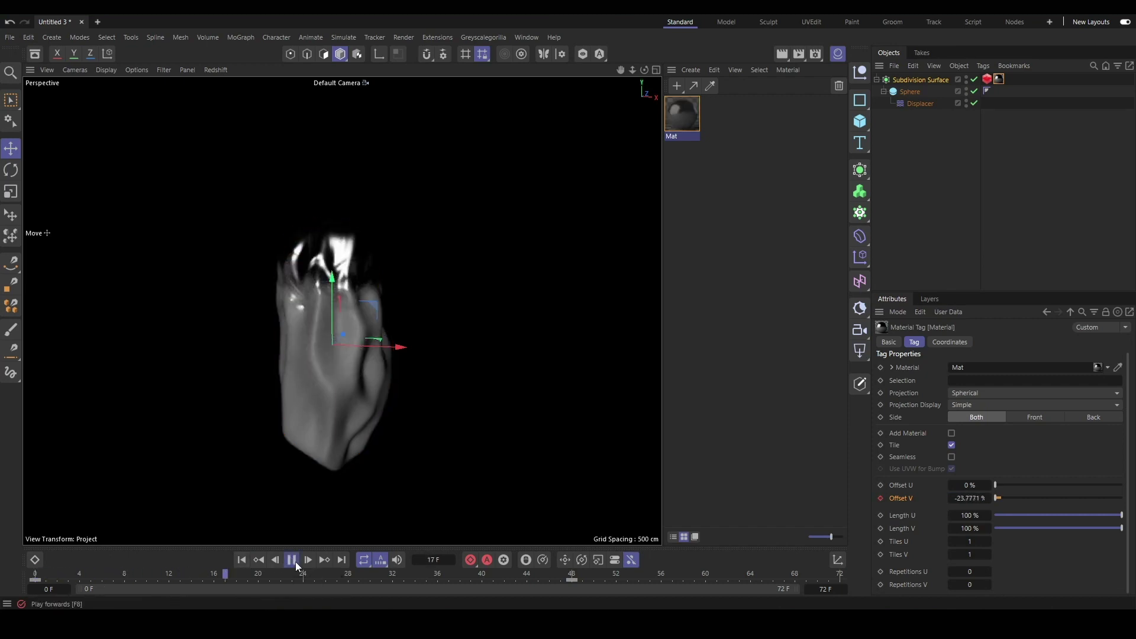
{"action": "left_click", "coordinate": [293, 561]}
{"action": "left_click", "coordinate": [292, 561]}
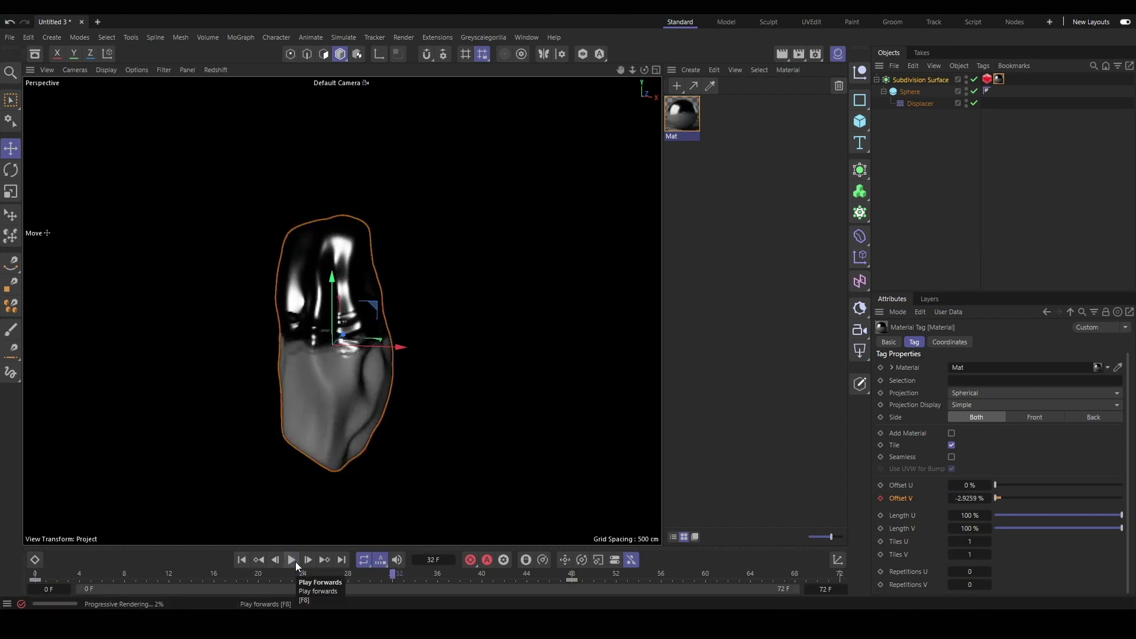
{"action": "left_click", "coordinate": [293, 560]}
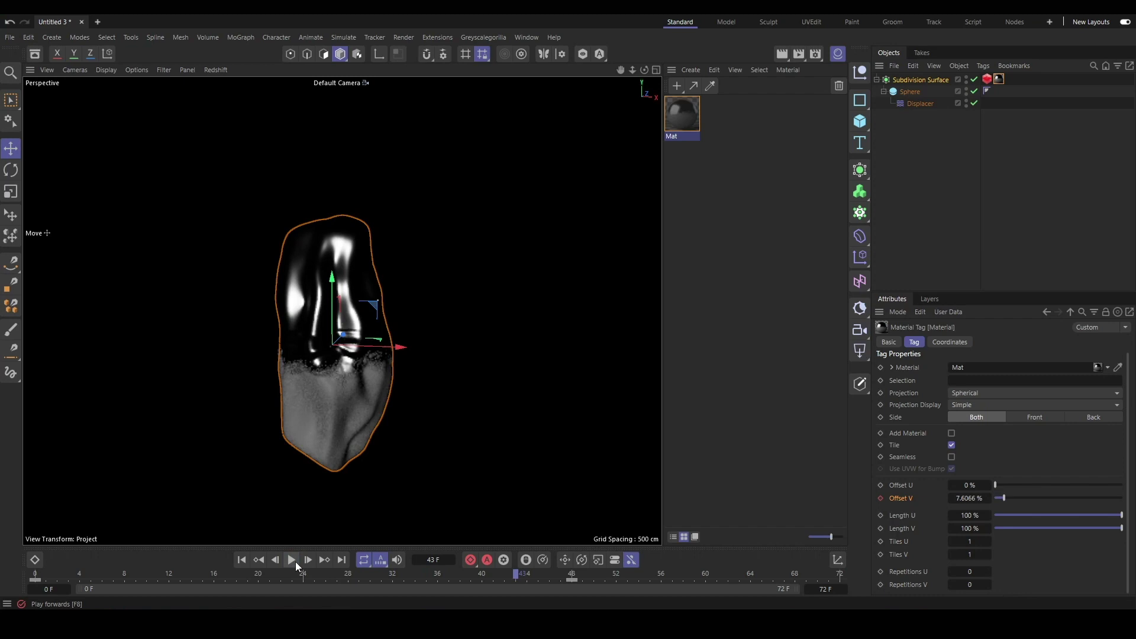
{"action": "left_click", "coordinate": [218, 70]}
{"action": "left_click", "coordinate": [232, 89]}
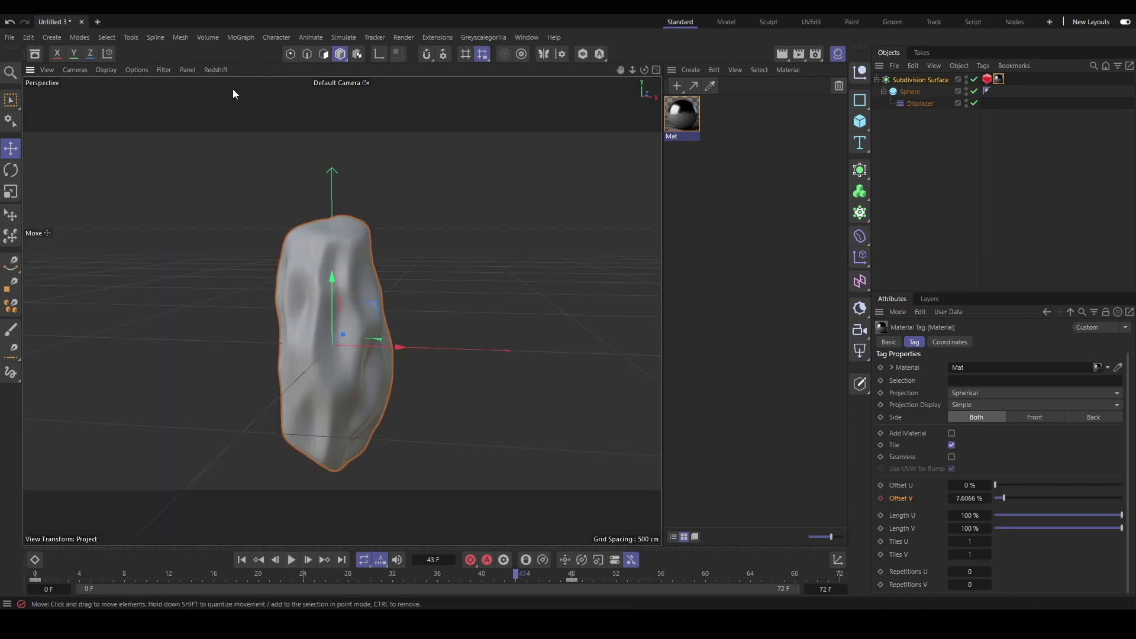